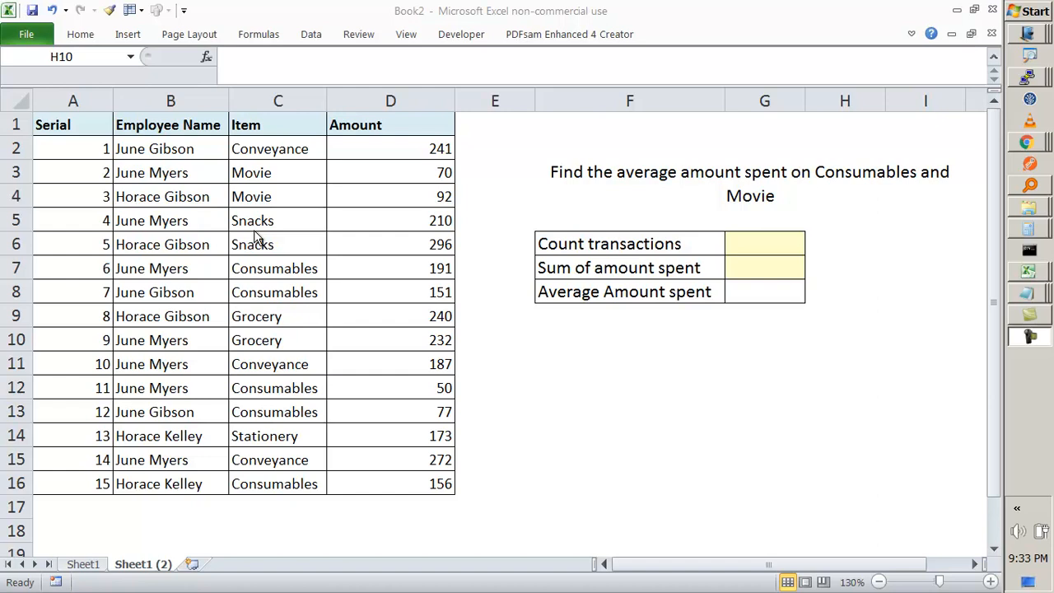
{"action": "left_click_drag", "start_coordinate": [555, 359], "coordinate": [758, 356]}
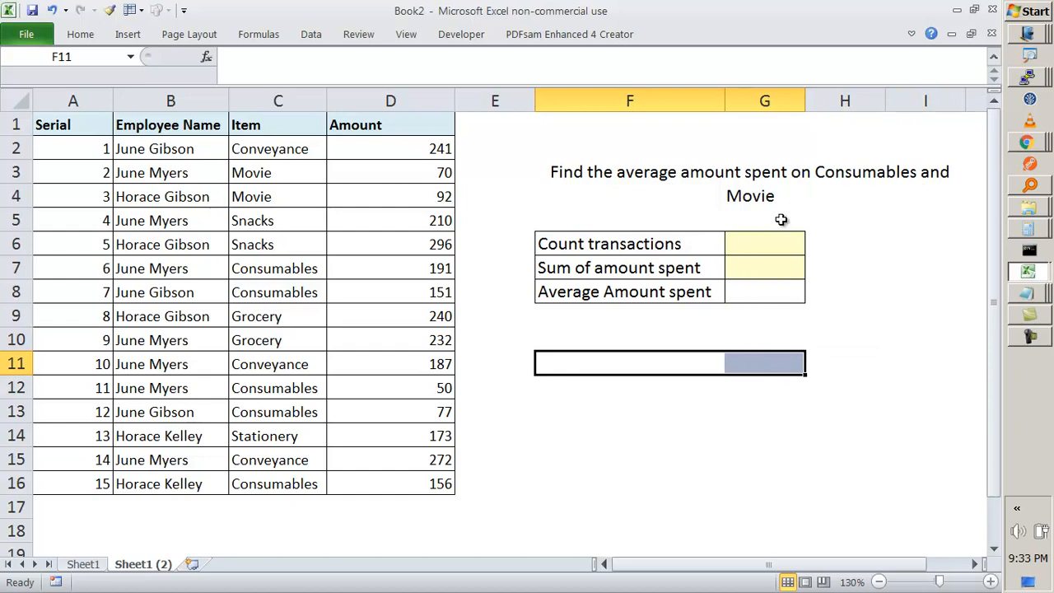
{"action": "left_click", "coordinate": [758, 436]}
{"action": "left_click_drag", "start_coordinate": [664, 359], "coordinate": [796, 372]}
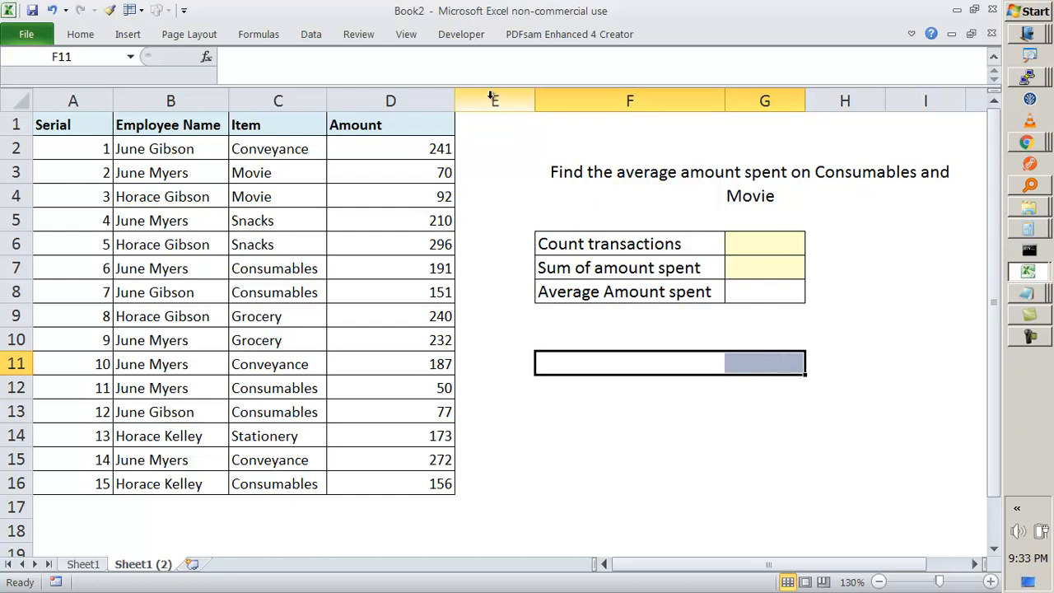
{"action": "left_click", "coordinate": [684, 409]}
{"action": "left_click_drag", "start_coordinate": [683, 369], "coordinate": [774, 368]}
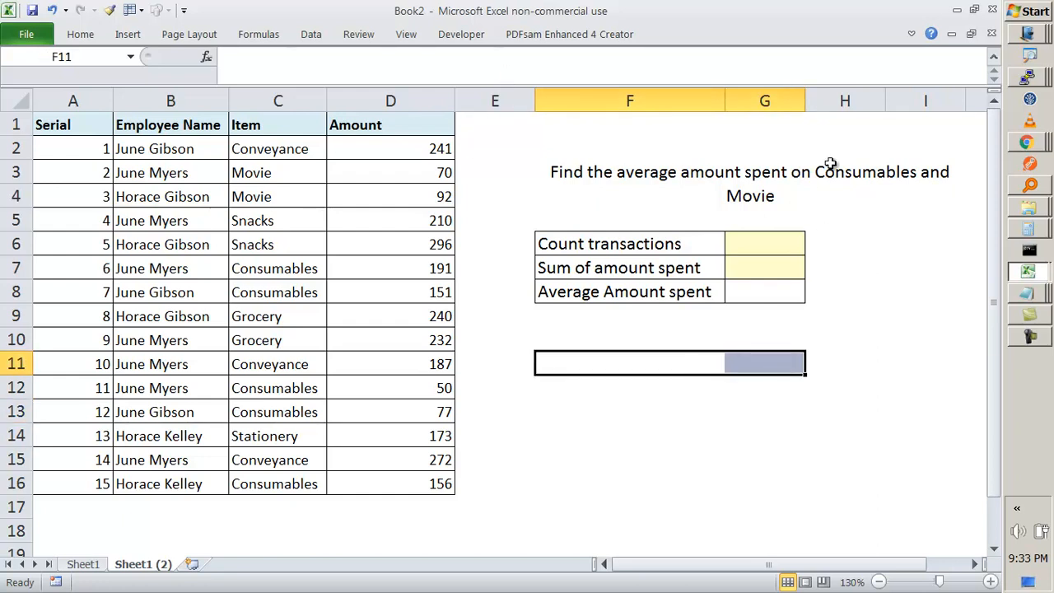
{"action": "left_click", "coordinate": [662, 438]}
- Start an AVERAGEIF formula across F11:G11 with the item cells C2:C16 as the range
{"action": "left_click_drag", "start_coordinate": [668, 366], "coordinate": [770, 354]}
{"action": "left_click", "coordinate": [489, 71]}
{"action": "type", "text": "=aver"}
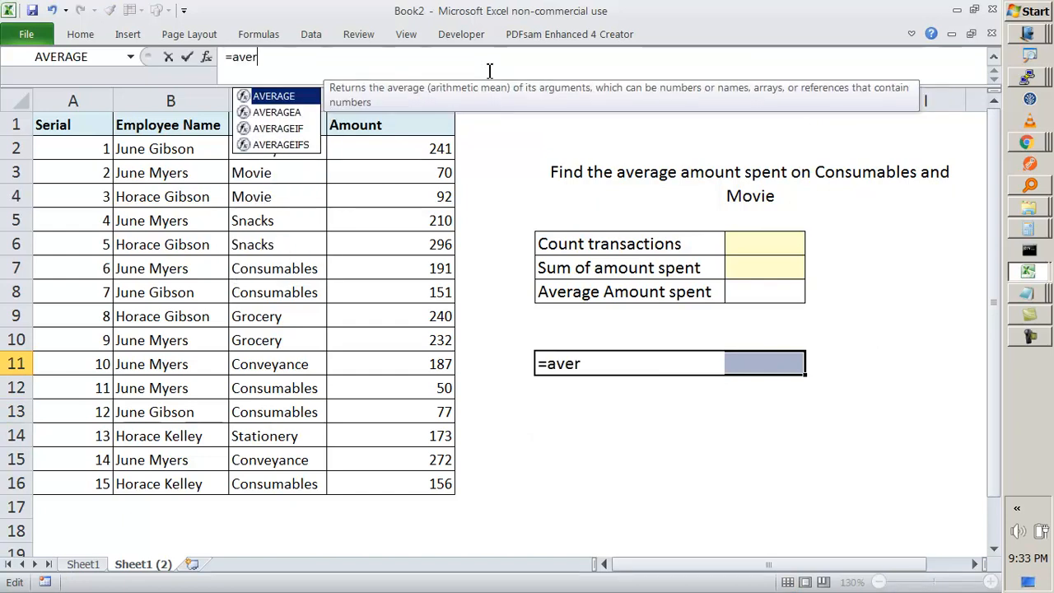
{"action": "key", "text": "Down"}
{"action": "key", "text": "Down"}
{"action": "key", "text": "Tab"}
{"action": "left_click_drag", "start_coordinate": [292, 150], "coordinate": [278, 478]}
{"action": "type", "text": ","}
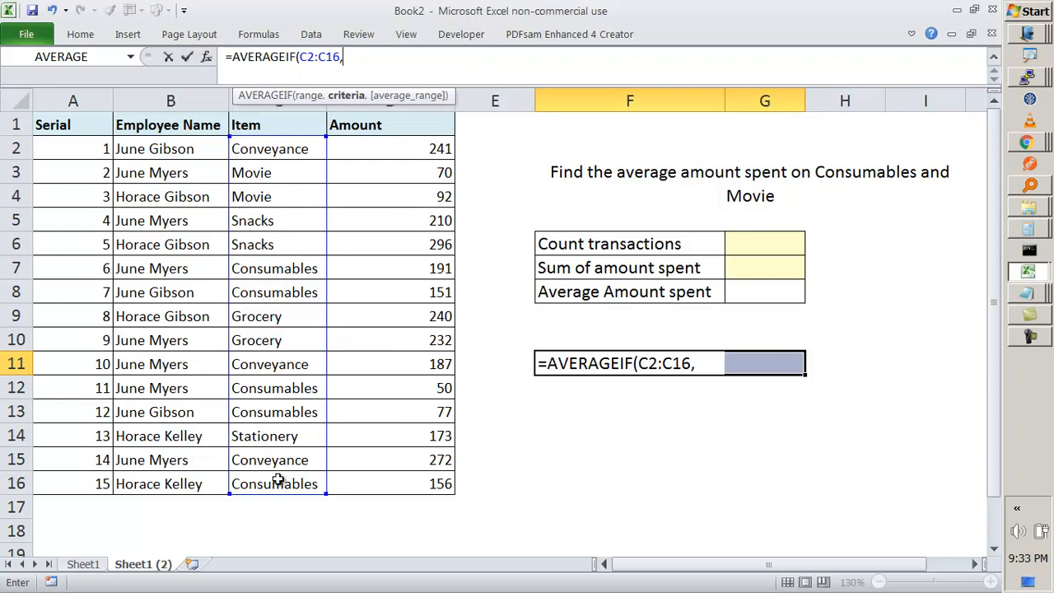
- Complete the formula with criteria {"Consumables","Movie"} and average range D2:D16, enter it as an array formula, and check both result cells
{"action": "type", "text": "{\"Consuma"}
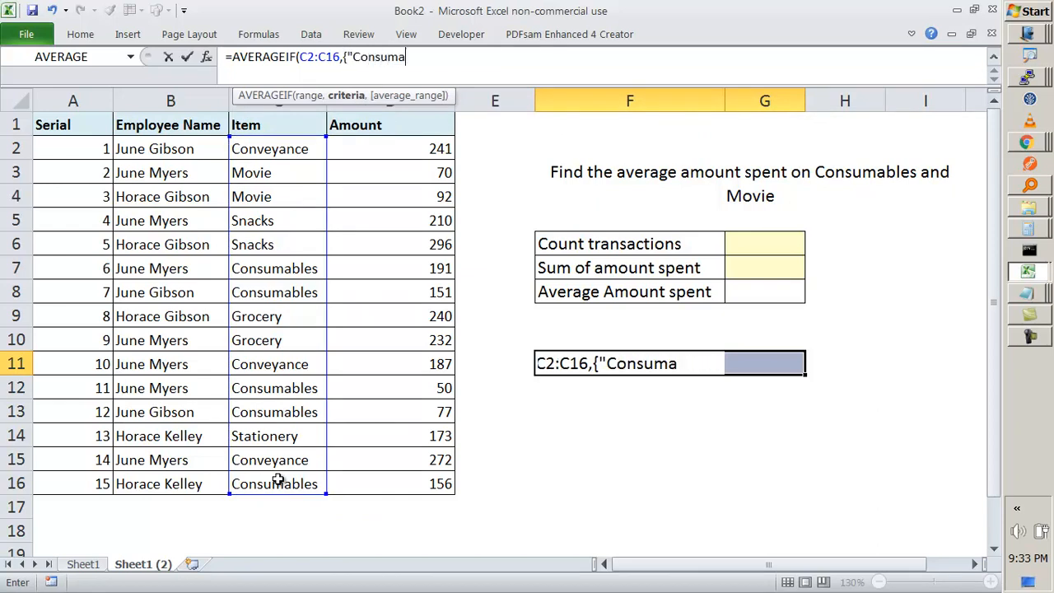
{"action": "type", "text": "bles\",\"Movie"}
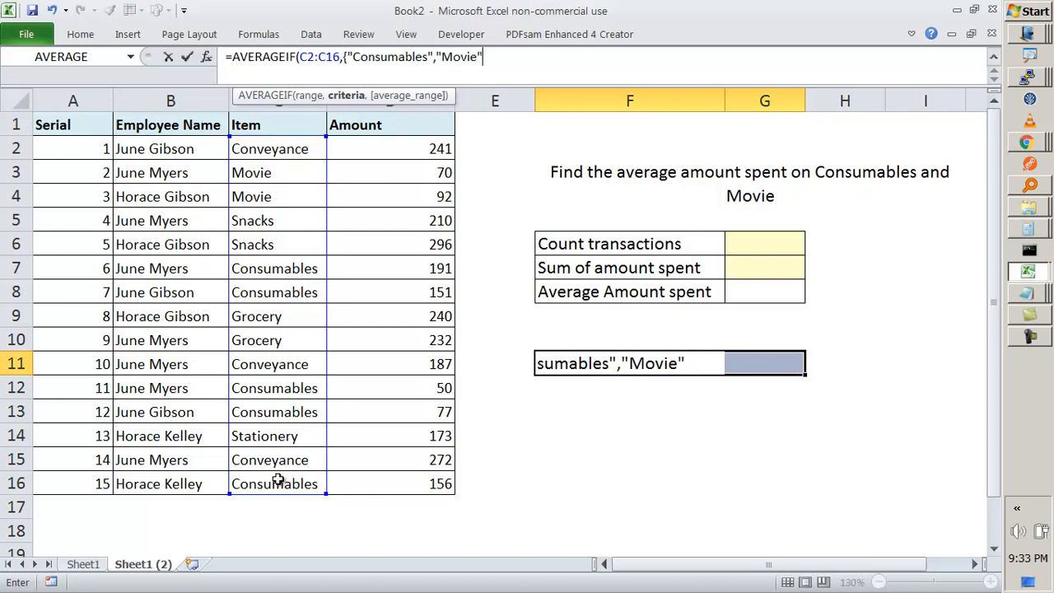
{"action": "type", "text": "\"},"}
{"action": "left_click_drag", "start_coordinate": [412, 143], "coordinate": [394, 493]}
{"action": "type", "text": ")"}
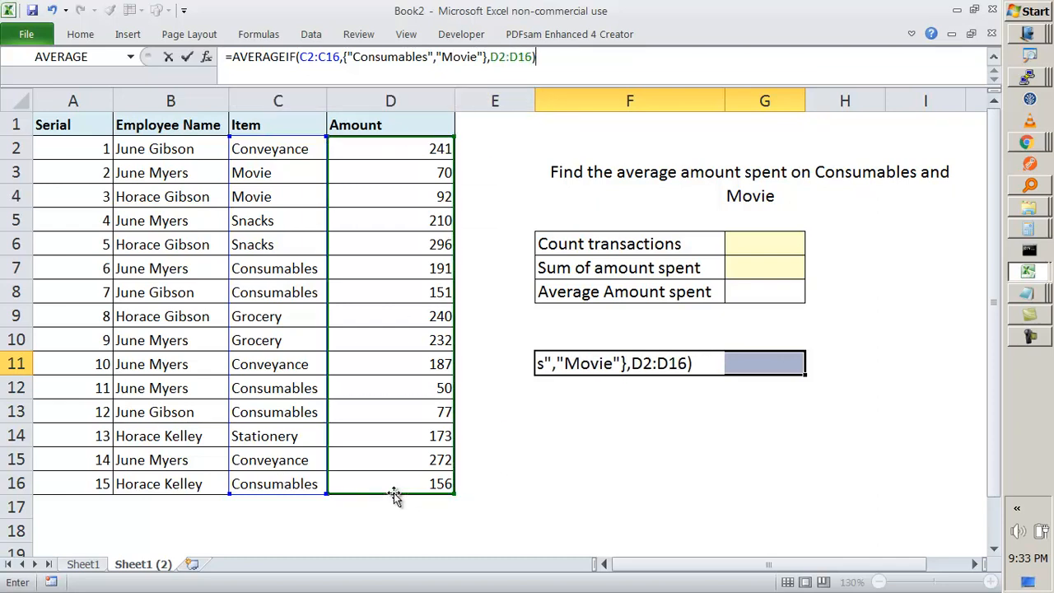
{"action": "key", "text": "ctrl+shift+Return"}
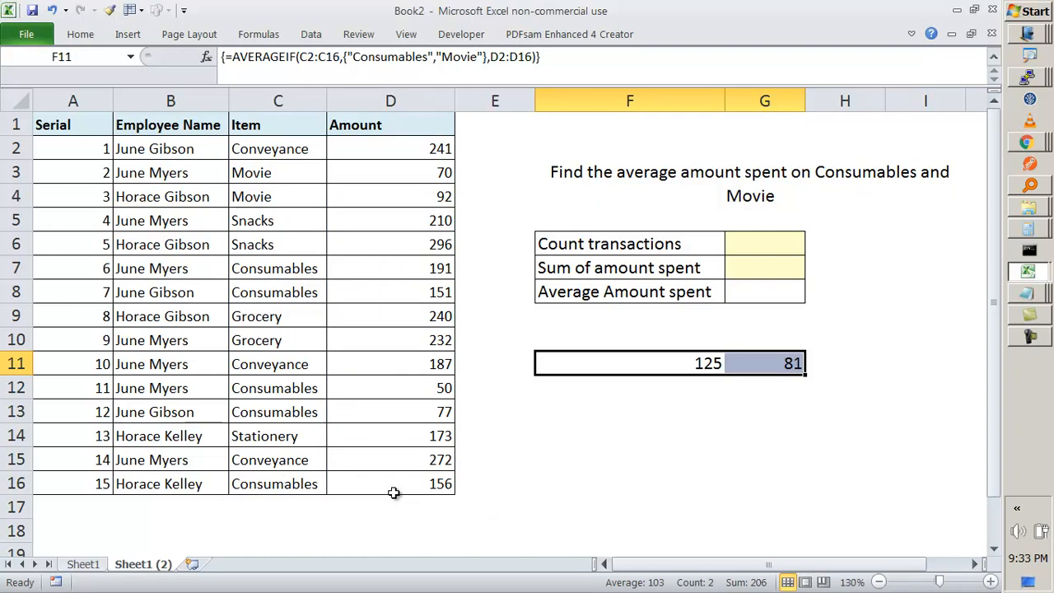
{"action": "left_click", "coordinate": [639, 426]}
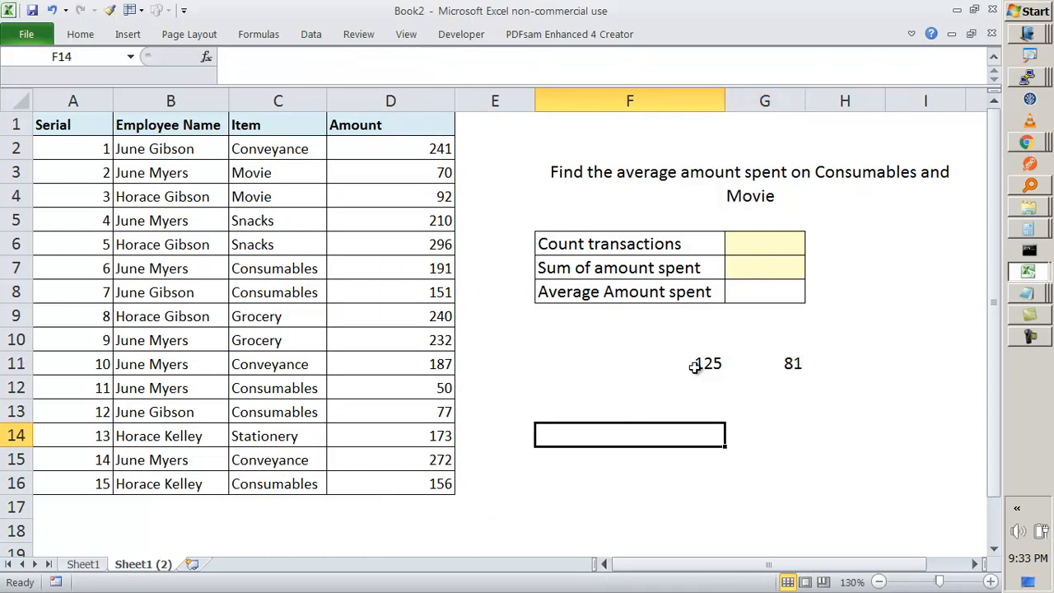
{"action": "left_click", "coordinate": [696, 367]}
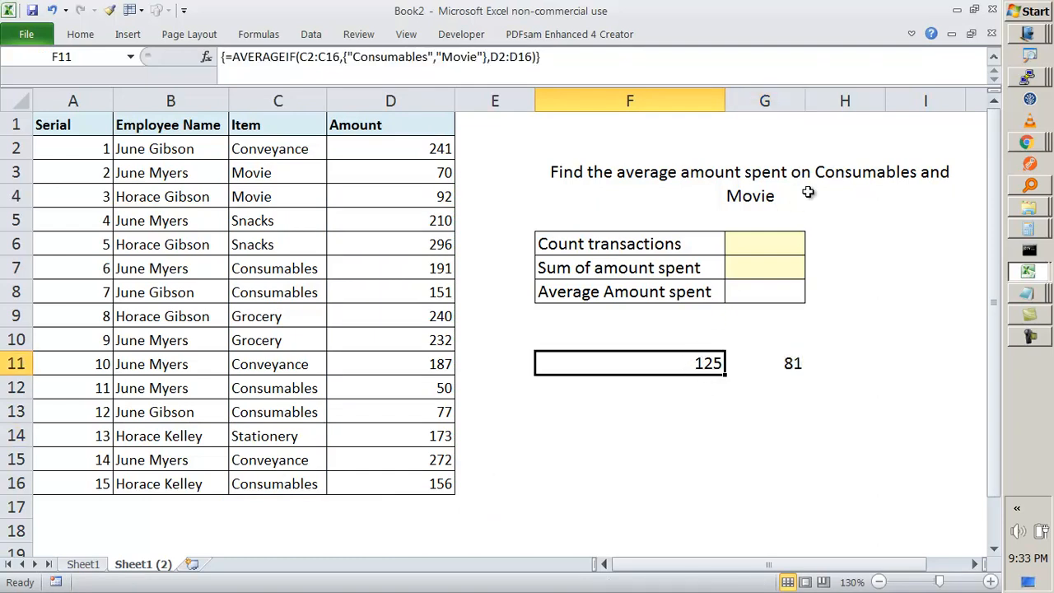
{"action": "left_click", "coordinate": [789, 356]}
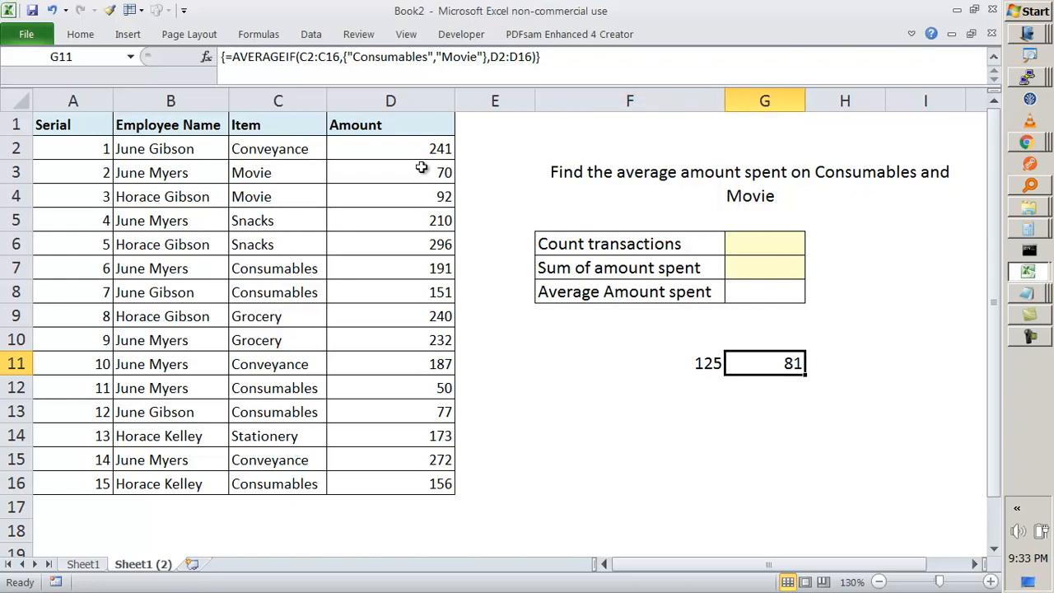
- Fill the two Movie amounts in D3:D4 with light yellow
{"action": "left_click_drag", "start_coordinate": [414, 174], "coordinate": [421, 196]}
{"action": "left_click", "coordinate": [80, 33]}
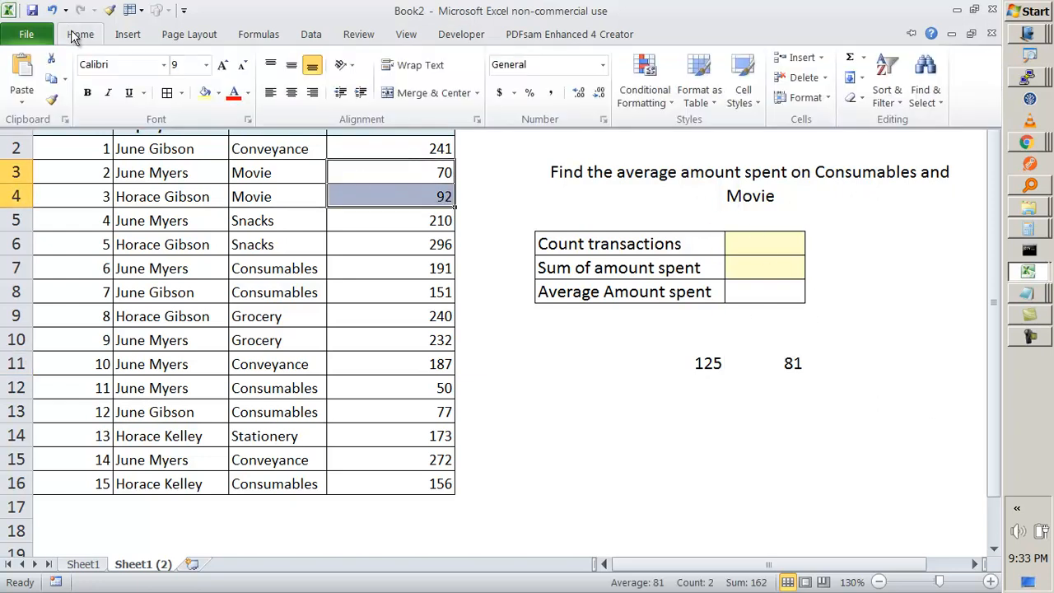
{"action": "left_click", "coordinate": [206, 93]}
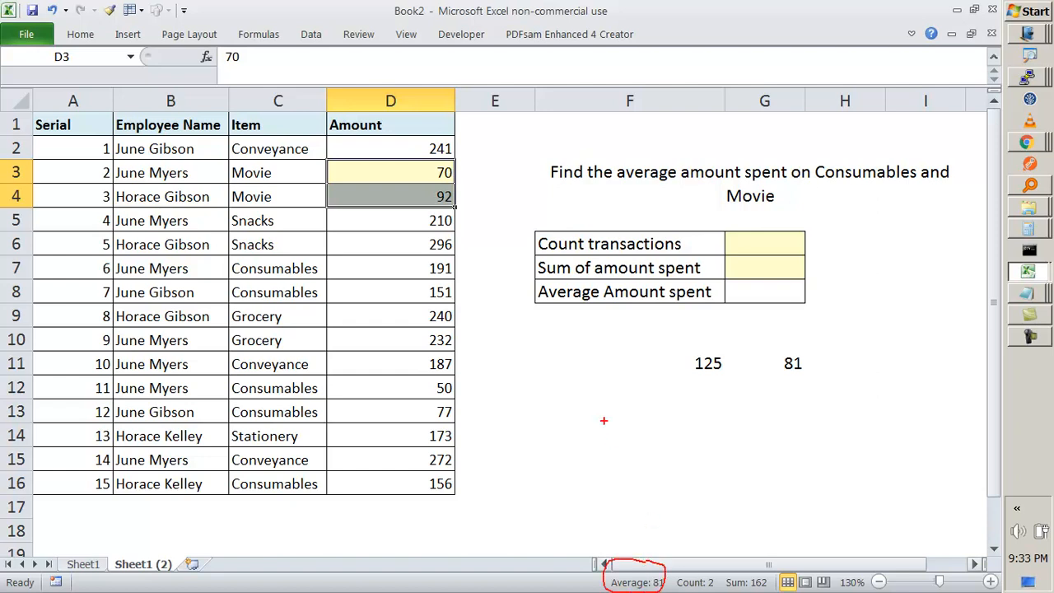
- Fill the Consumables amounts in D7:D8, D12:D13 and D16 with bright yellow
{"action": "left_click", "coordinate": [690, 380]}
{"action": "left_click_drag", "start_coordinate": [416, 266], "coordinate": [418, 291]}
{"action": "left_click_drag", "start_coordinate": [412, 386], "coordinate": [412, 406]}
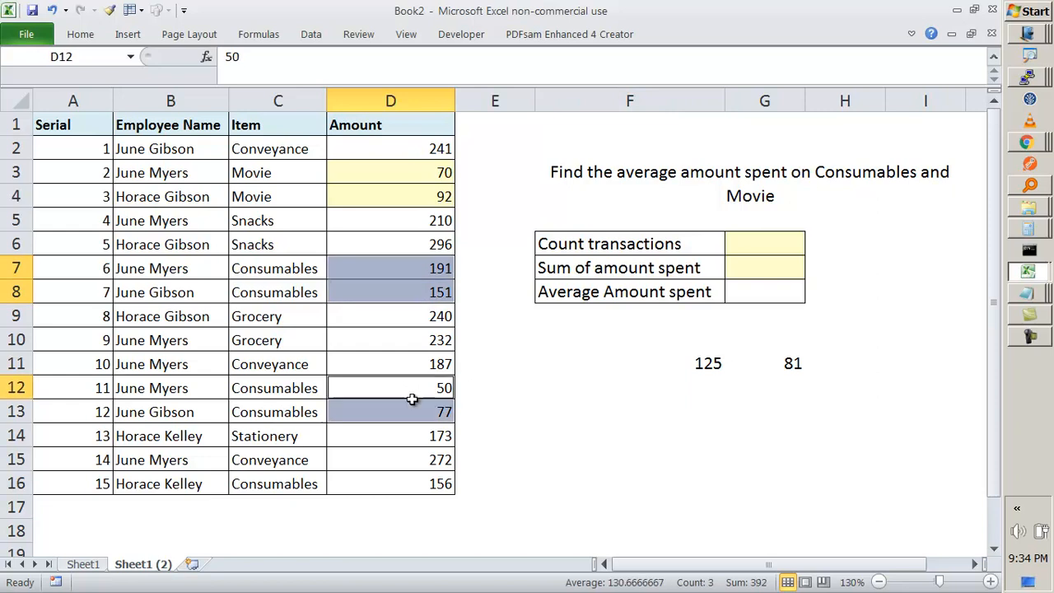
{"action": "left_click", "coordinate": [412, 481], "text": "ctrl"}
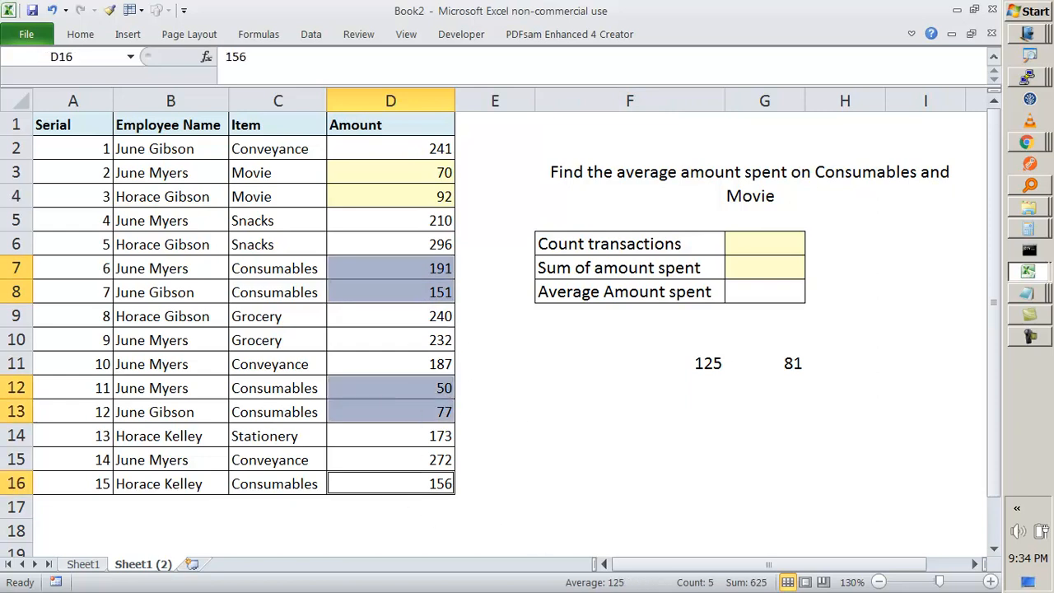
{"action": "mouse_move", "coordinate": [631, 564]}
{"action": "left_mouse_down"}
{"action": "mouse_move", "coordinate": [638, 587]}
{"action": "mouse_move", "coordinate": [618, 558]}
{"action": "left_mouse_up"}
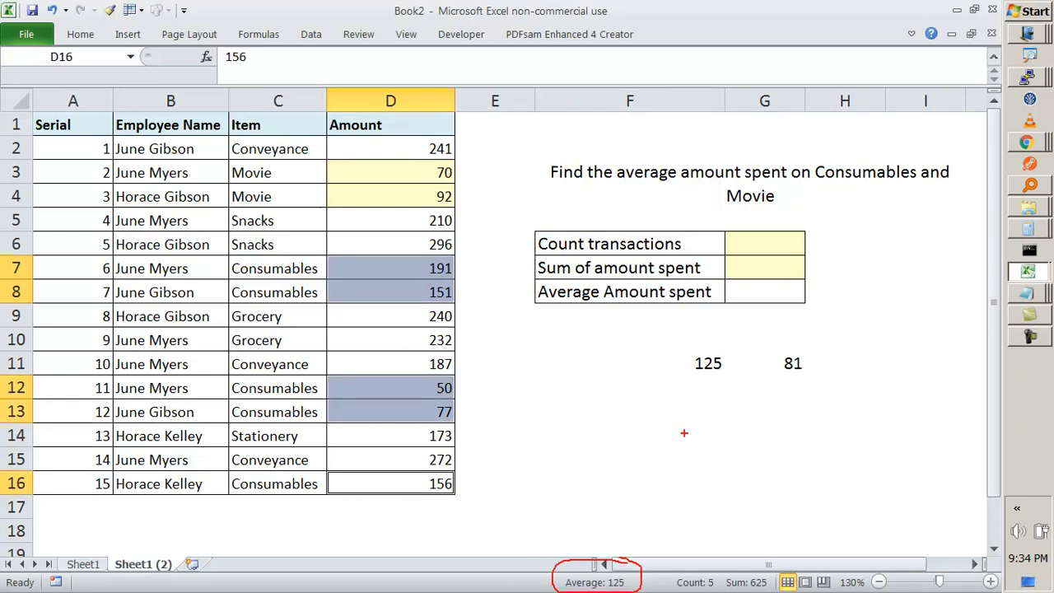
{"action": "left_click", "coordinate": [76, 37]}
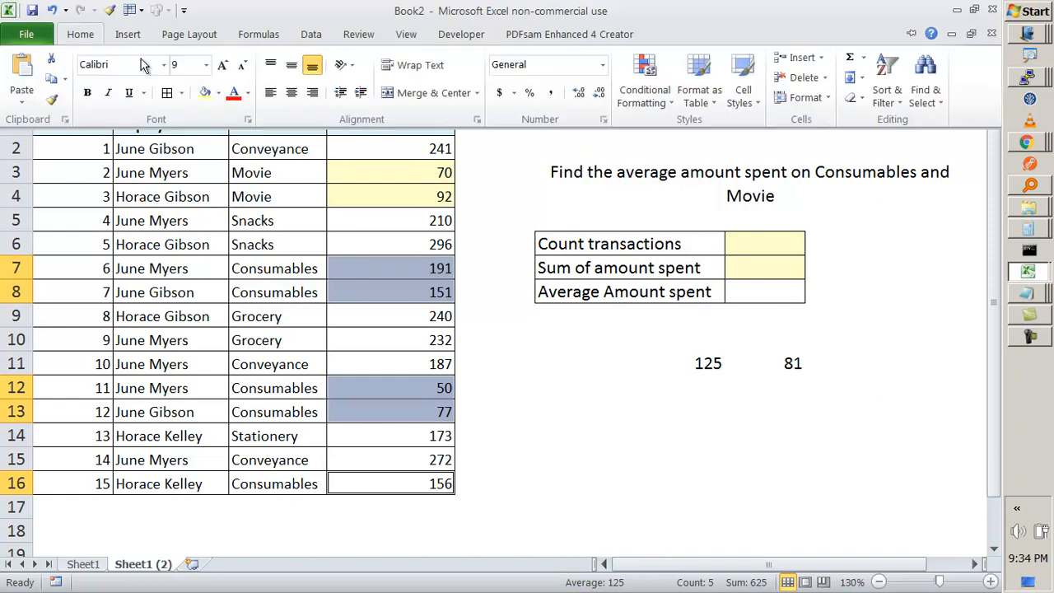
{"action": "left_click", "coordinate": [218, 93]}
{"action": "left_click", "coordinate": [245, 227]}
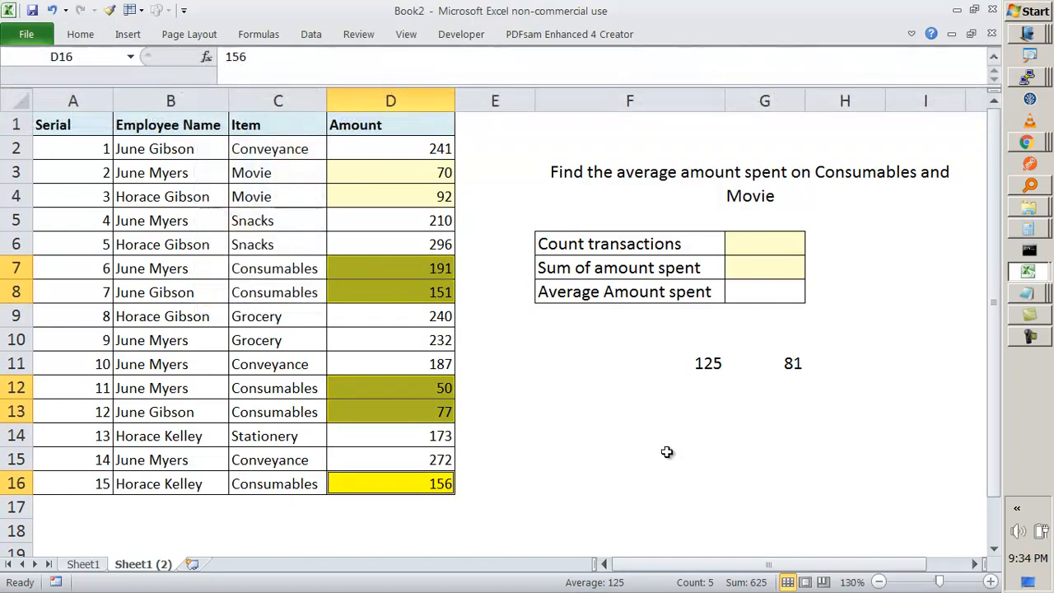
{"action": "left_click", "coordinate": [659, 461]}
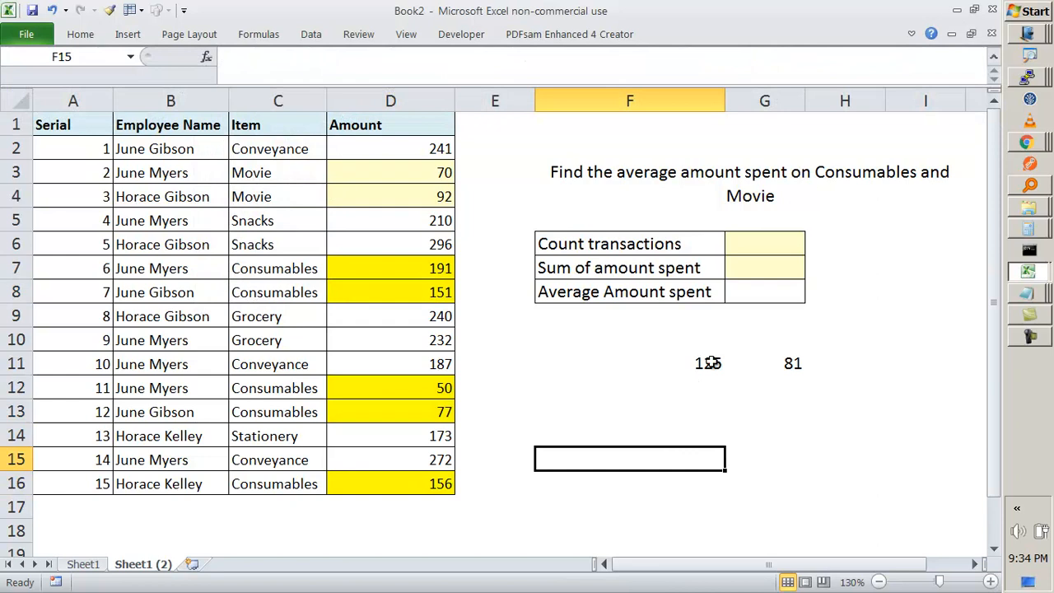
- Select the two averages in F11:G11 to read their combined average
{"action": "mouse_move", "coordinate": [705, 367]}
{"action": "left_mouse_down"}
{"action": "mouse_move", "coordinate": [790, 360]}
{"action": "mouse_move", "coordinate": [746, 397]}
{"action": "mouse_move", "coordinate": [760, 344]}
{"action": "left_mouse_up"}
{"action": "mouse_move", "coordinate": [660, 556]}
{"action": "left_mouse_down"}
{"action": "mouse_move", "coordinate": [630, 590]}
{"action": "mouse_move", "coordinate": [660, 560]}
{"action": "left_mouse_up"}
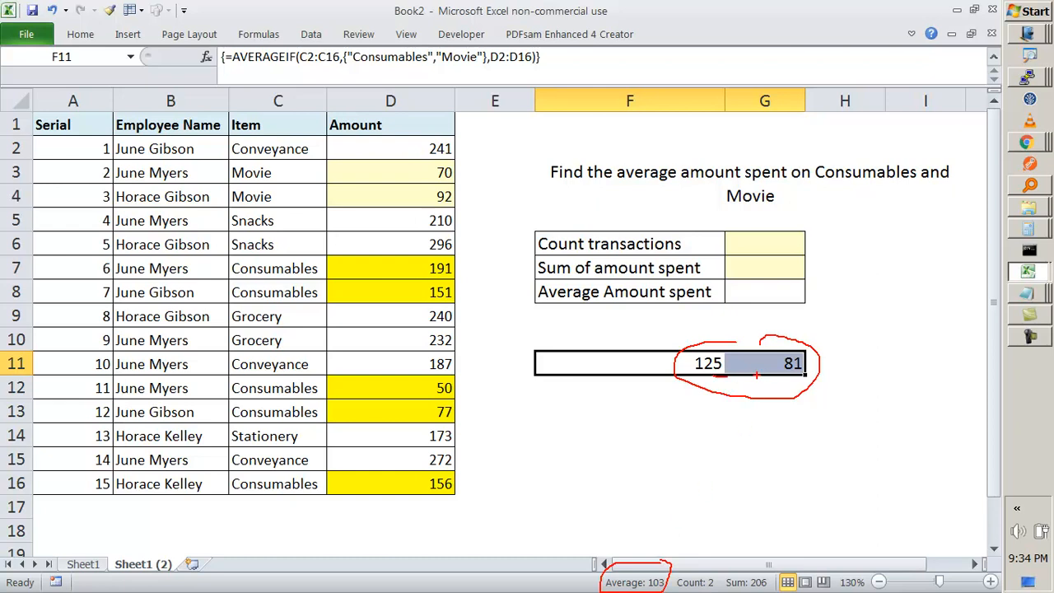
{"action": "key", "text": "Escape"}
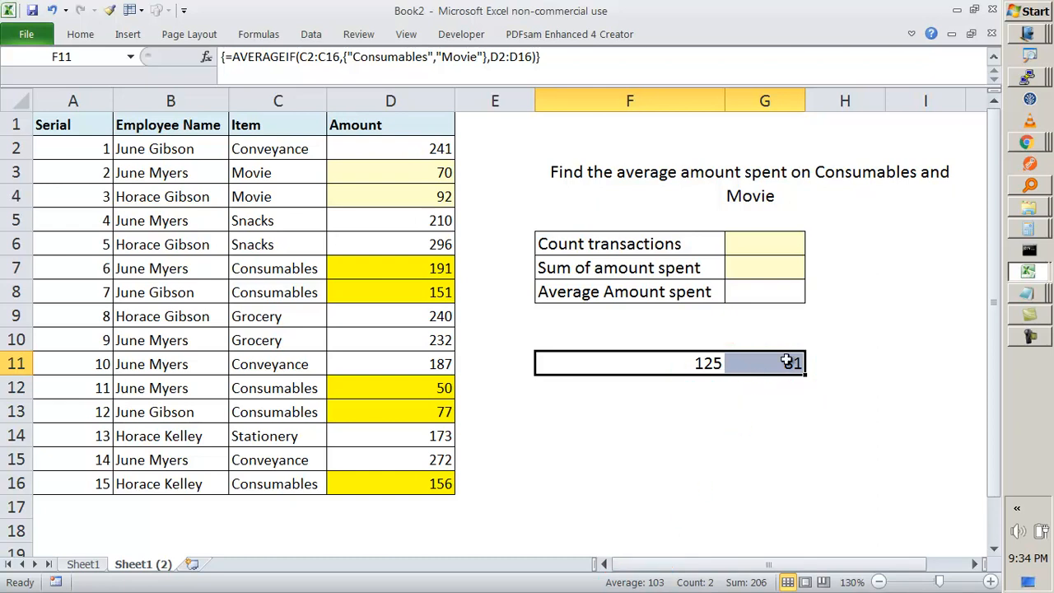
- Select all highlighted Movie and Consumables amounts together to get their overall average, and enter 112.42 in F14
{"action": "left_click_drag", "start_coordinate": [416, 173], "coordinate": [419, 196]}
{"action": "left_click_drag", "start_coordinate": [420, 277], "coordinate": [424, 292]}
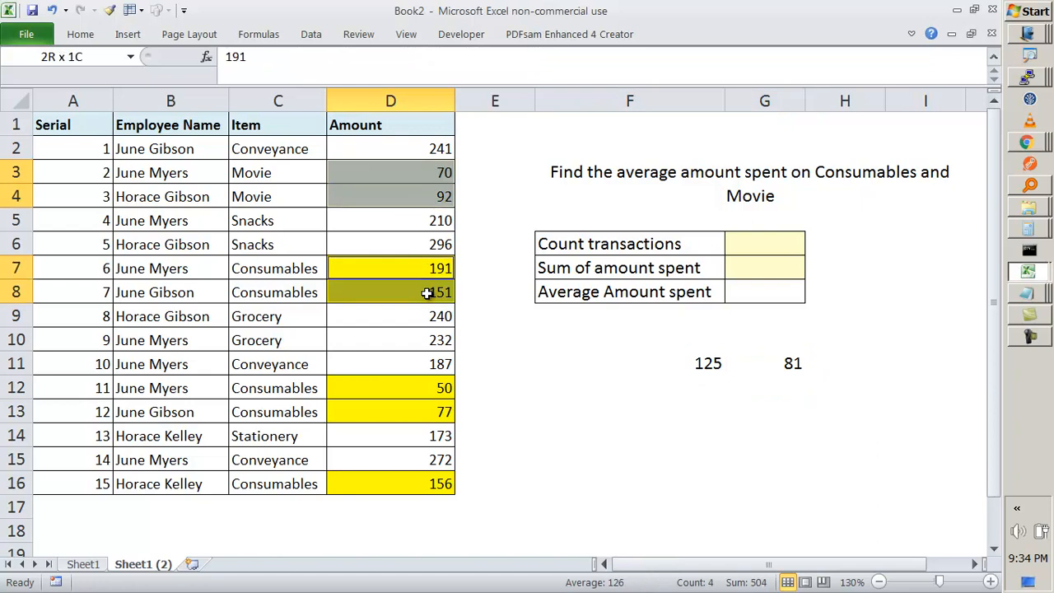
{"action": "left_click_drag", "start_coordinate": [441, 394], "coordinate": [440, 409]}
{"action": "left_click", "coordinate": [434, 484], "text": "ctrl"}
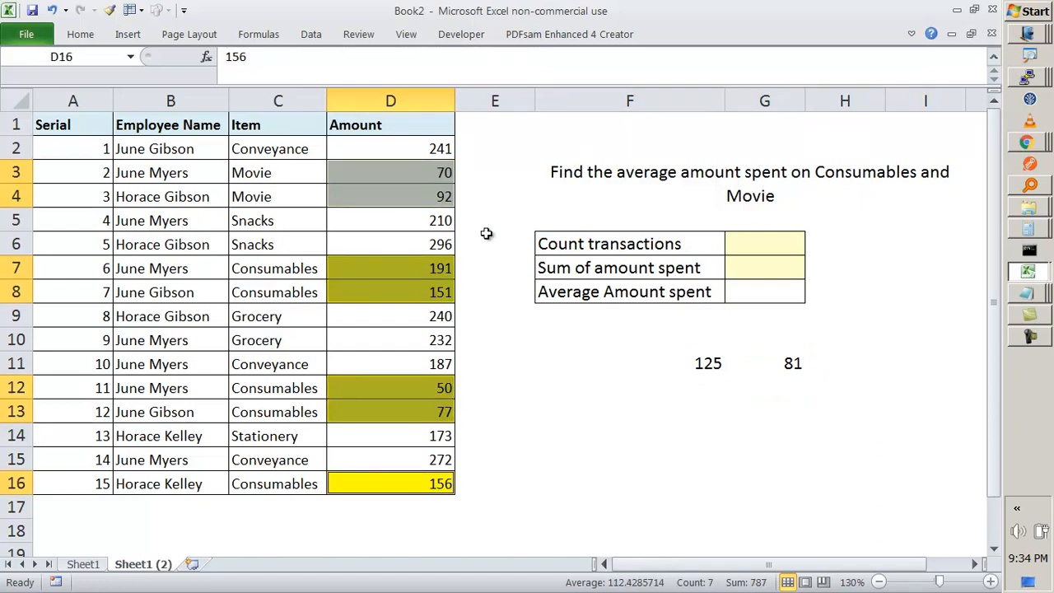
{"action": "mouse_move", "coordinate": [663, 560]}
{"action": "left_mouse_down"}
{"action": "mouse_move", "coordinate": [535, 582]}
{"action": "mouse_move", "coordinate": [682, 560]}
{"action": "left_mouse_up"}
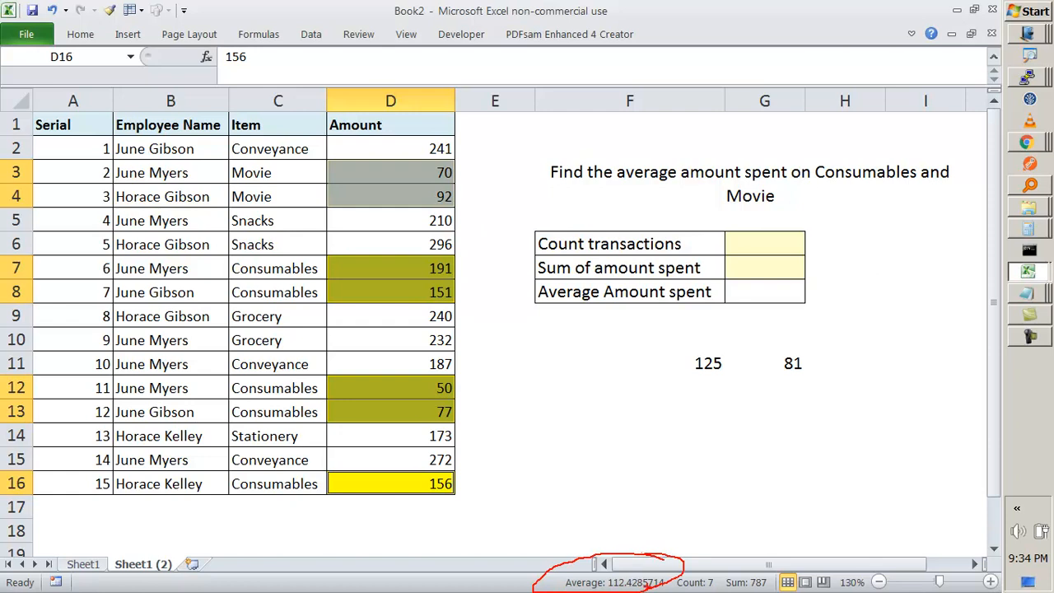
{"action": "key", "text": "Escape"}
{"action": "left_click", "coordinate": [706, 425]}
{"action": "type", "text": "112.42"}
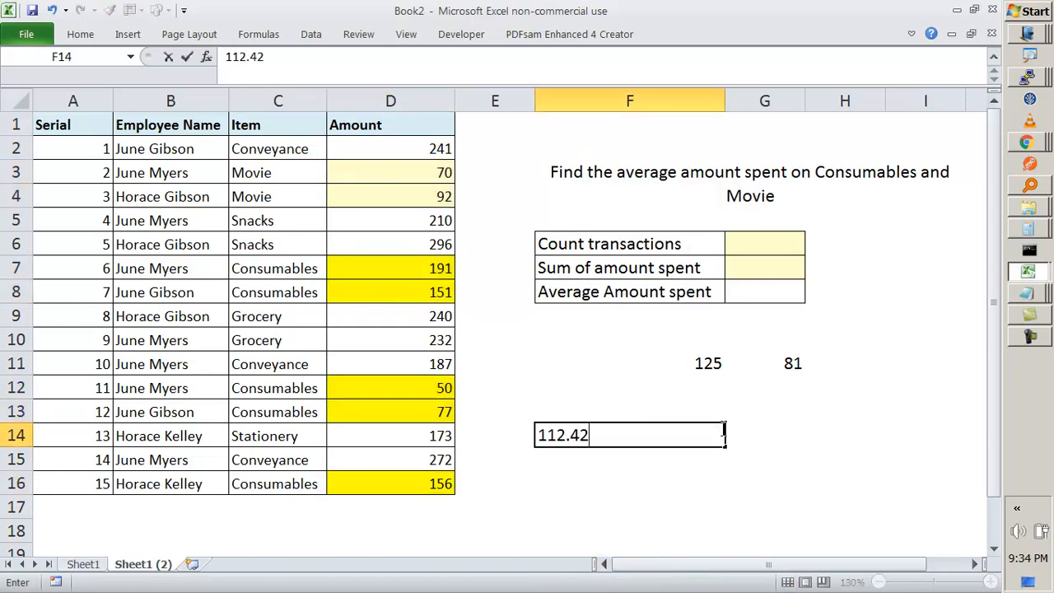
{"action": "key", "text": "Tab"}
{"action": "left_click", "coordinate": [690, 439]}
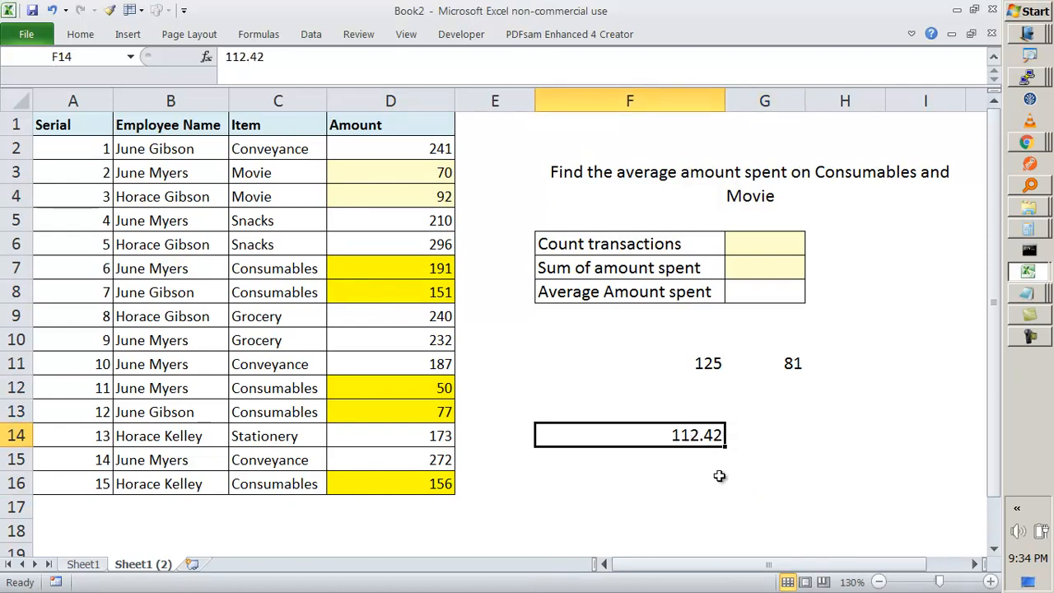
- Review the blank summary cells G6:G8 and examine the AVERAGEIF array formula in F11:G11
{"action": "left_click", "coordinate": [706, 362]}
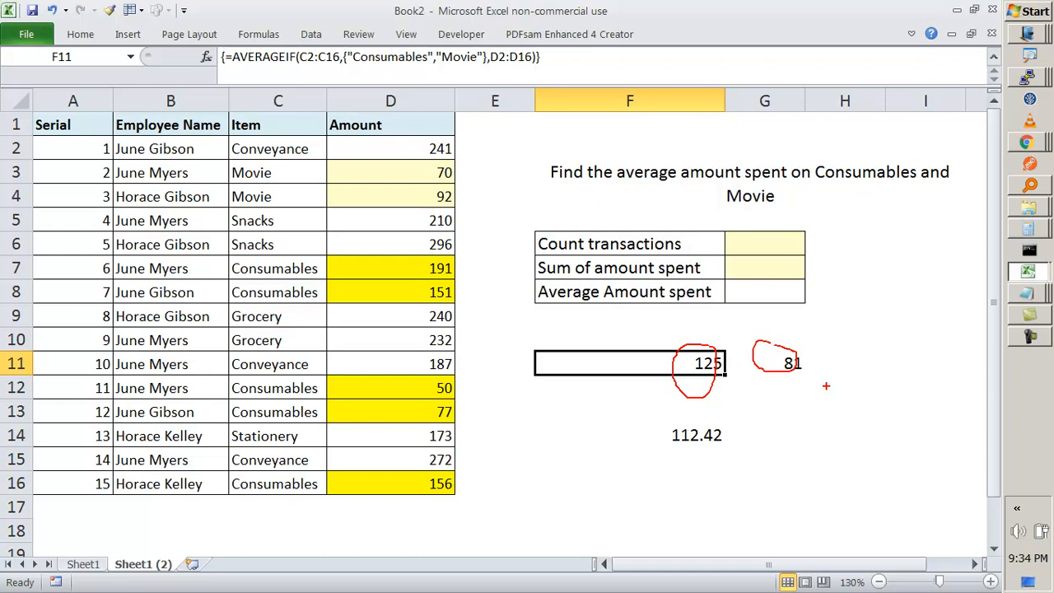
{"action": "key", "text": "Escape"}
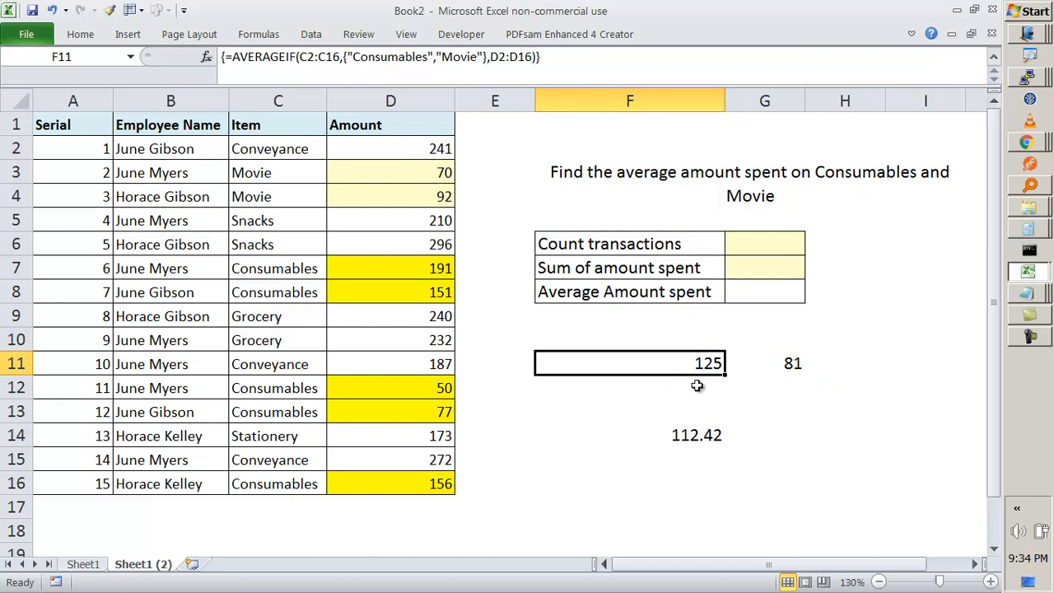
{"action": "left_click", "coordinate": [746, 269]}
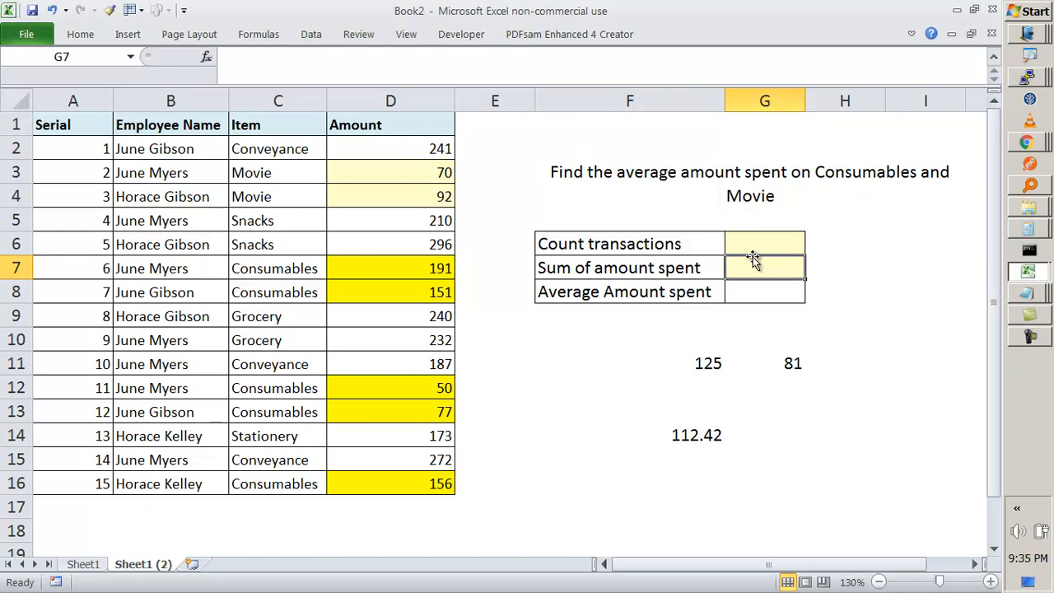
{"action": "left_click", "coordinate": [749, 242]}
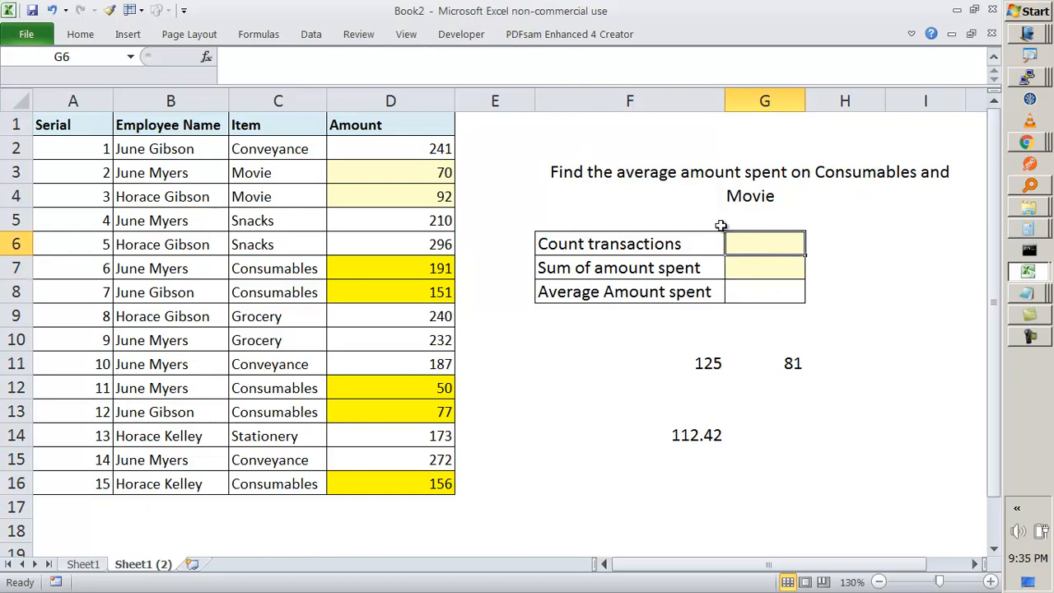
{"action": "left_click", "coordinate": [745, 271]}
{"action": "left_click", "coordinate": [753, 299]}
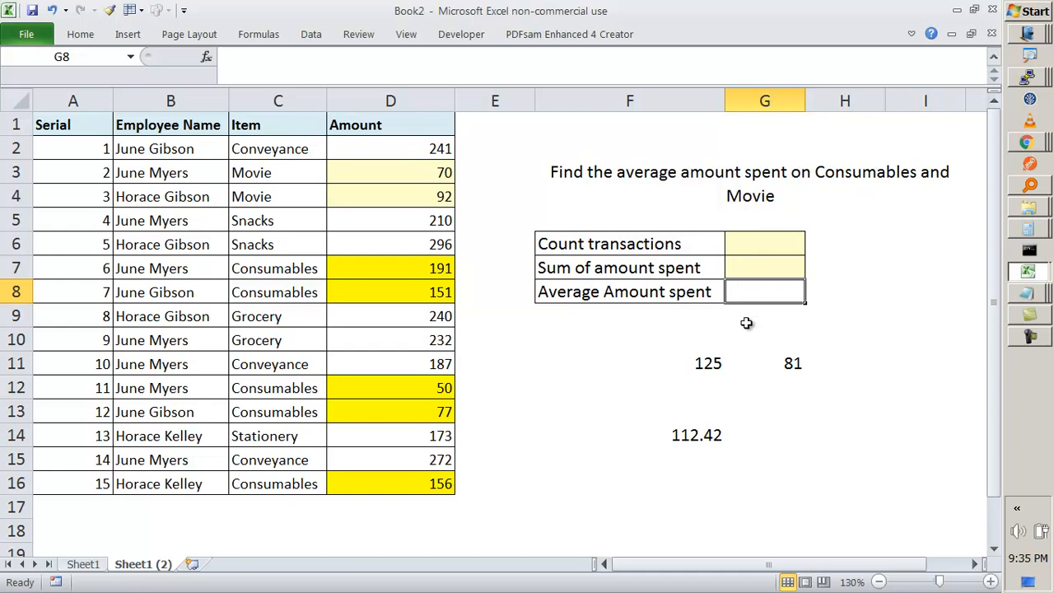
{"action": "left_click_drag", "start_coordinate": [713, 362], "coordinate": [790, 362]}
{"action": "left_click", "coordinate": [720, 363]}
{"action": "key", "text": "F2"}
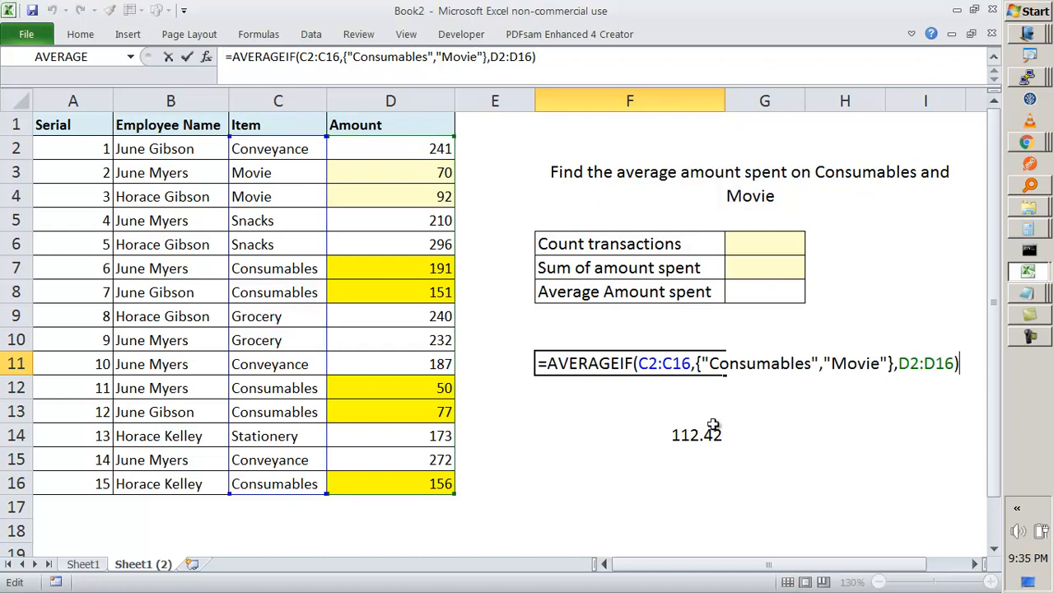
{"action": "key", "text": "Escape"}
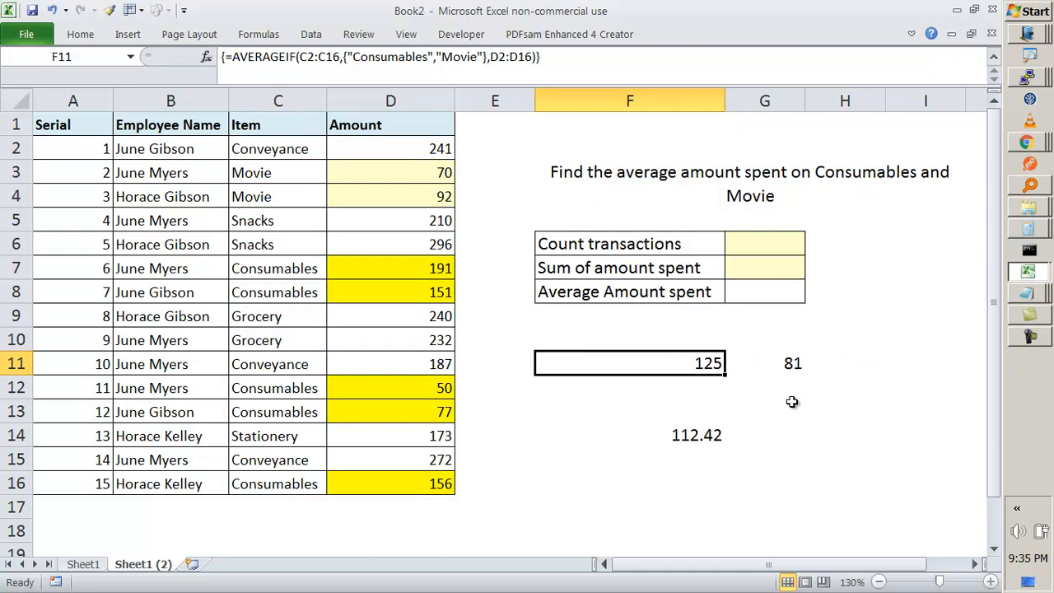
{"action": "left_click", "coordinate": [723, 390]}
{"action": "left_click_drag", "start_coordinate": [690, 356], "coordinate": [801, 355]}
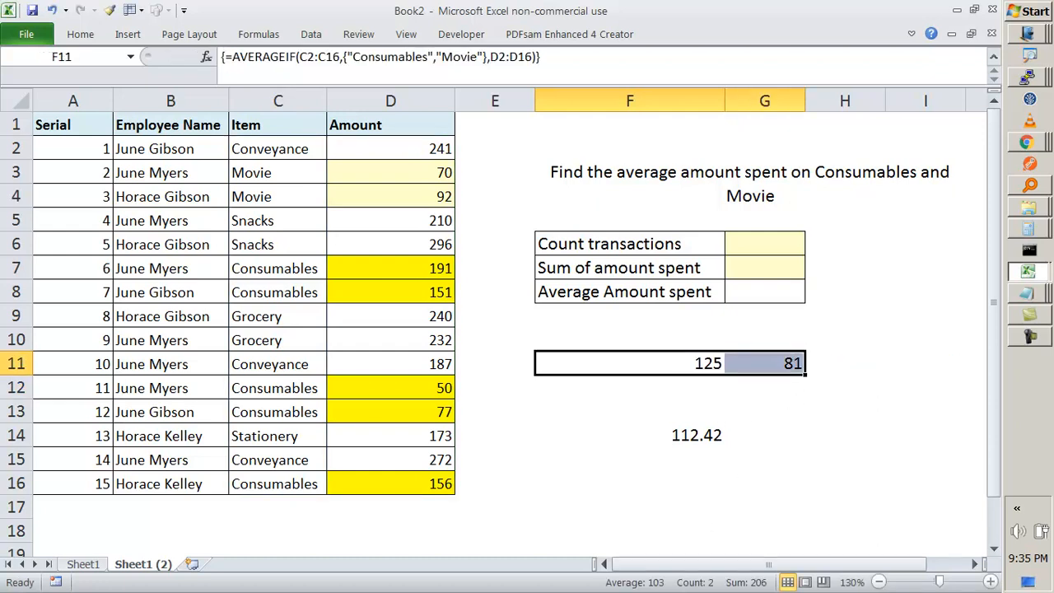
- Copy the AVERAGEIF formula from F11 into F12, keeping the ranges C2:C16 and D2:D16 unchanged
{"action": "left_click", "coordinate": [709, 371]}
{"action": "key", "text": "F2"}
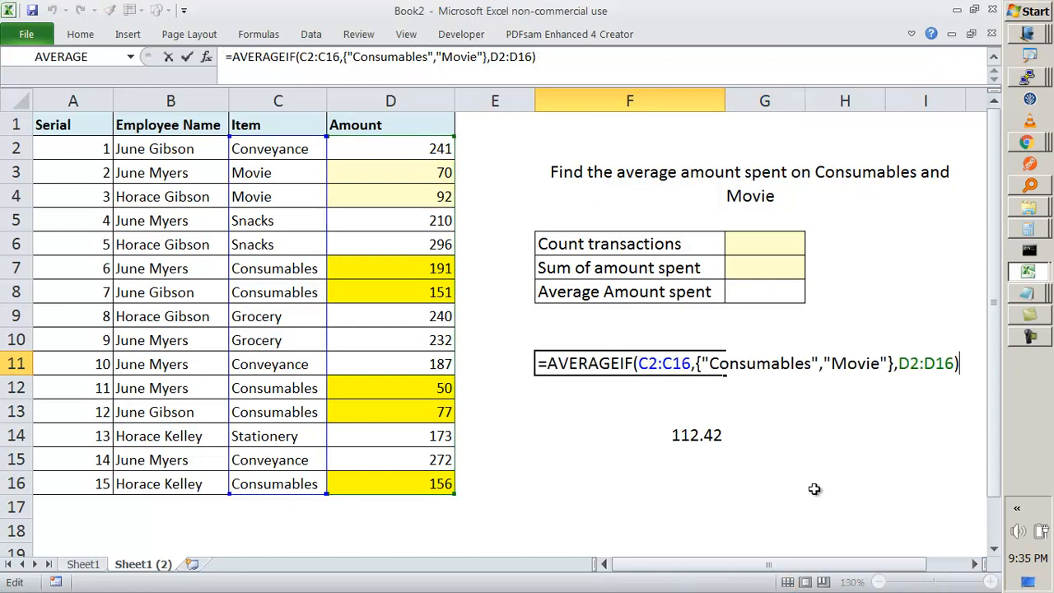
{"action": "key", "text": "shift+Home"}
{"action": "key", "text": "ctrl+c"}
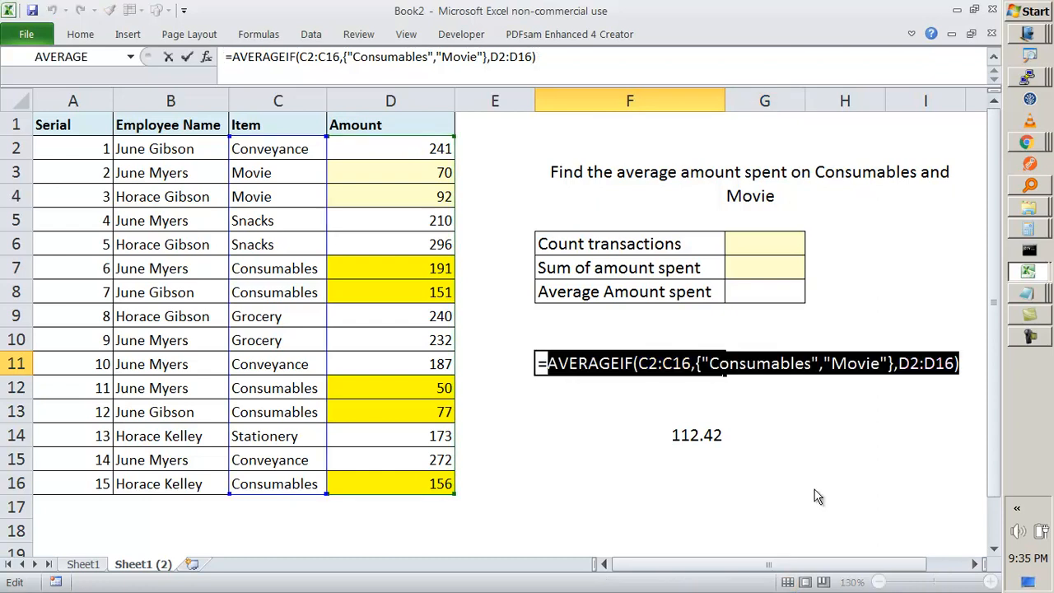
{"action": "key", "text": "Delete"}
{"action": "key", "text": "Escape"}
{"action": "key", "text": "Escape"}
{"action": "key", "text": "Down"}
{"action": "type", "text": "="}
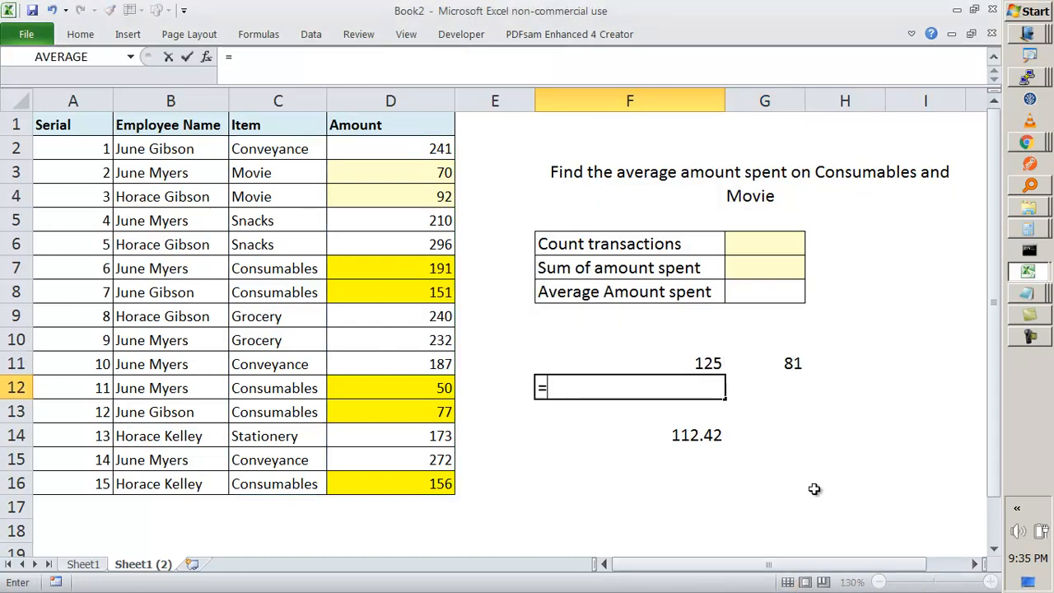
{"action": "key", "text": "ctrl+v"}
{"action": "key", "text": "Home"}
{"action": "key", "text": "Right"}
{"action": "key", "text": "Right"}
{"action": "key", "text": "Right"}
{"action": "key", "text": "Right"}
{"action": "key", "text": "Right"}
{"action": "key", "text": "F2"}
{"action": "key", "text": "Home"}
{"action": "key", "text": "Right"}
{"action": "type", "text": "sum("}
{"action": "key", "text": "BackSpace"}
{"action": "key", "text": "BackSpace"}
{"action": "key", "text": "BackSpace"}
{"action": "key", "text": "BackSpace"}
- Wrap the AVERAGEIF in F12 in AVERAGE and enter it as an array formula
{"action": "type", "text": "av"}
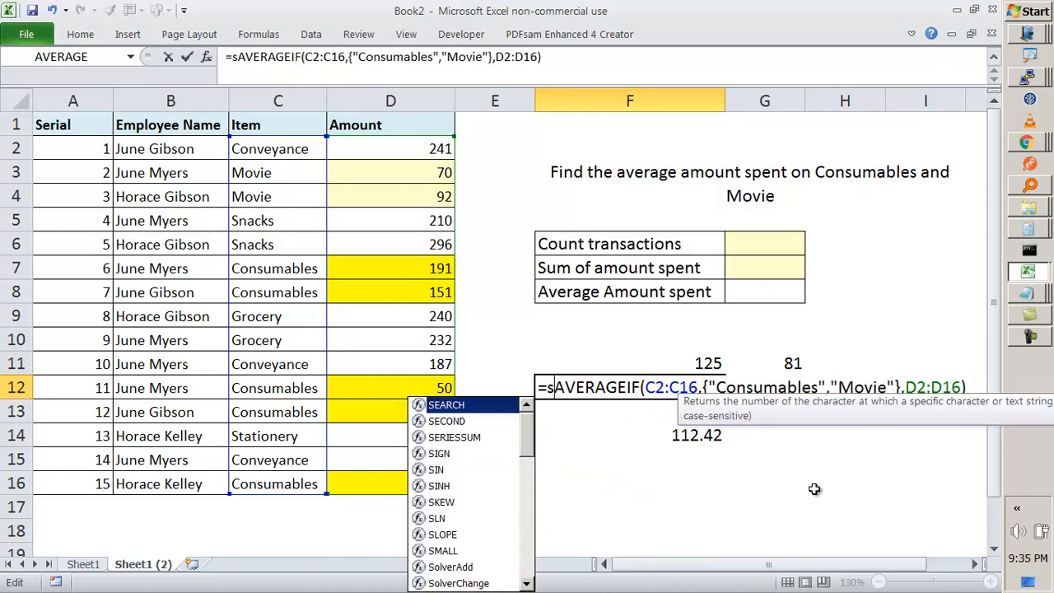
{"action": "type", "text": "er"}
{"action": "key", "text": "Down"}
{"action": "key", "text": "Up"}
{"action": "key", "text": "Tab"}
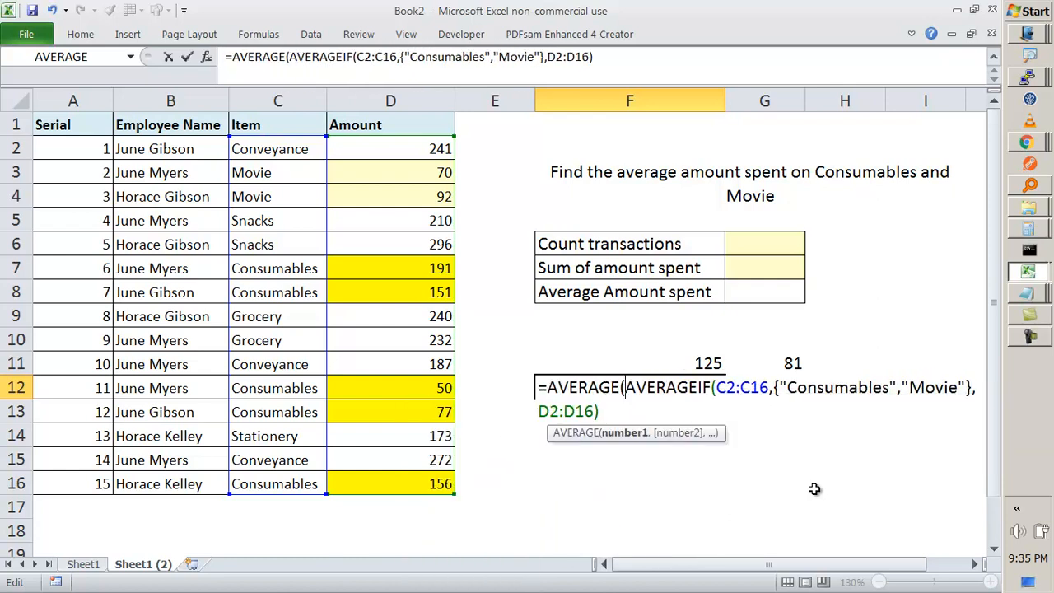
{"action": "key", "text": "End"}
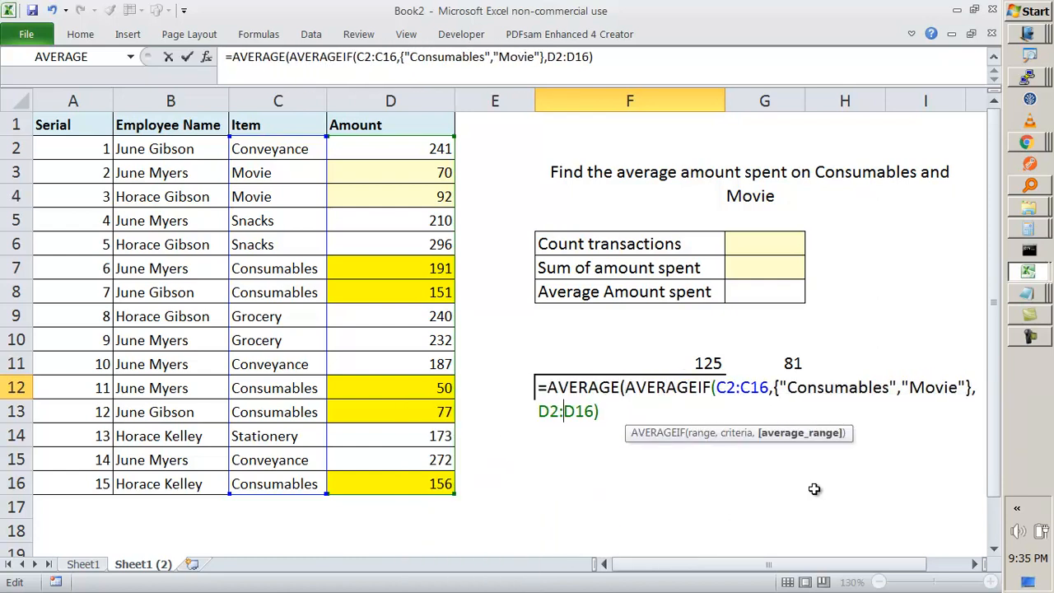
{"action": "key", "text": "End"}
{"action": "type", "text": ")"}
{"action": "key", "text": "ctrl+shift+Return"}
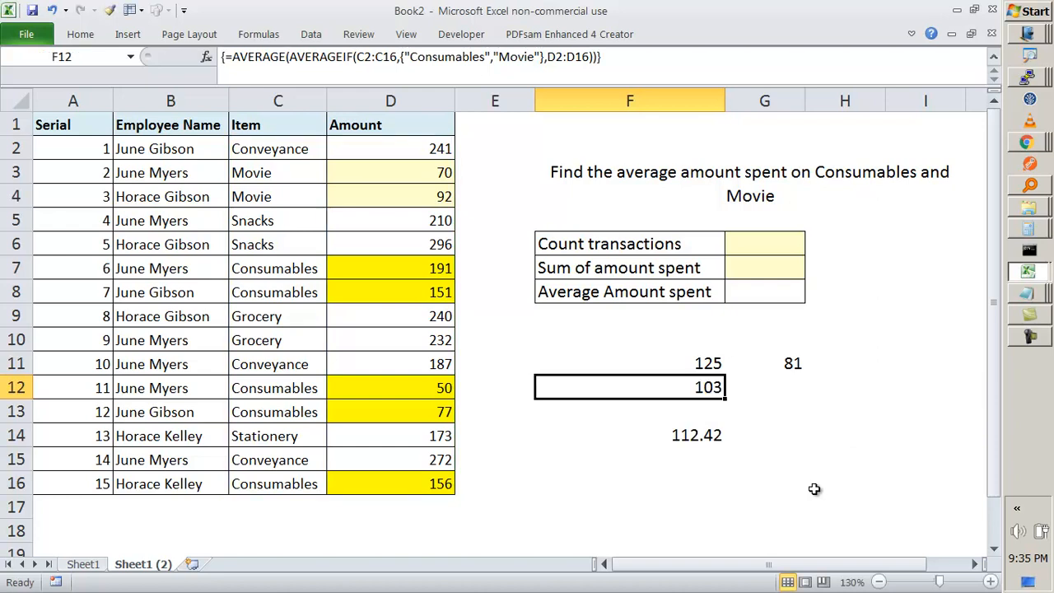
- Select F11:G11 to compare its combined average with the AVERAGE result in F12 and the value in F14
{"action": "key", "text": "Up"}
{"action": "key", "text": "shift+Right"}
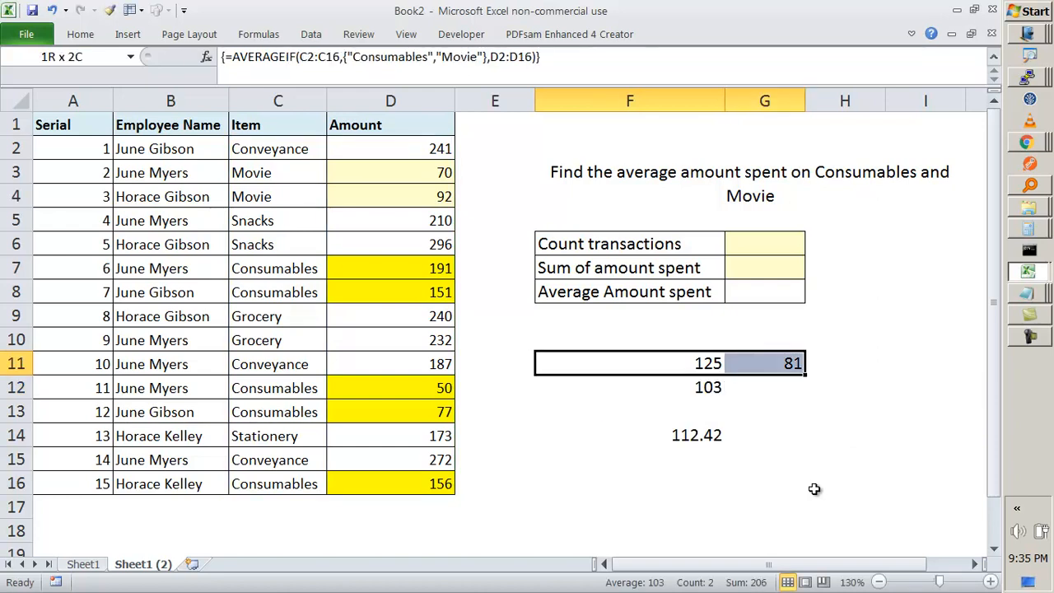
{"action": "left_click", "coordinate": [696, 436]}
{"action": "left_click", "coordinate": [753, 244]}
{"action": "left_click", "coordinate": [694, 346]}
- Copy the AVERAGEIF formula from F11 into the Count transactions cell G6 for editing
{"action": "double_click", "coordinate": [705, 364]}
{"action": "key", "text": "shift+Home"}
{"action": "key", "text": "ctrl+c"}
{"action": "key", "text": "ctrl+shift+Return"}
{"action": "left_click", "coordinate": [753, 251]}
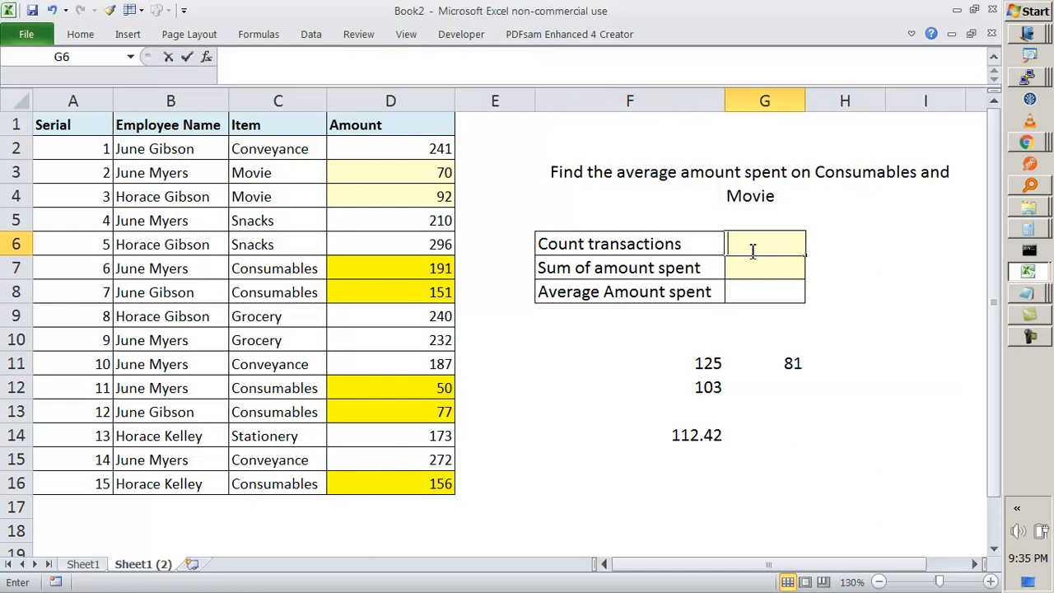
{"action": "key", "text": "ctrl+v"}
{"action": "left_click", "coordinate": [812, 243]}
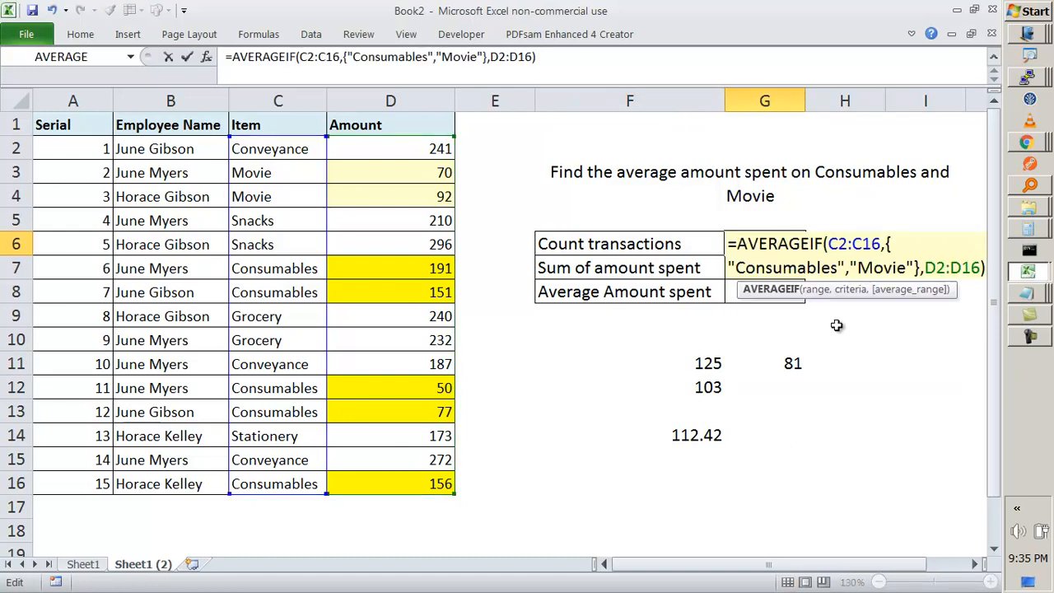
- Change the function in G6 to COUNTIF and remove the D2:D16 argument
{"action": "key", "text": "BackSpace"}
{"action": "key", "text": "BackSpace"}
{"action": "key", "text": "BackSpace"}
{"action": "key", "text": "BackSpace"}
{"action": "key", "text": "BackSpace"}
{"action": "key", "text": "BackSpace"}
{"action": "key", "text": "BackSpace"}
{"action": "type", "text": "count"}
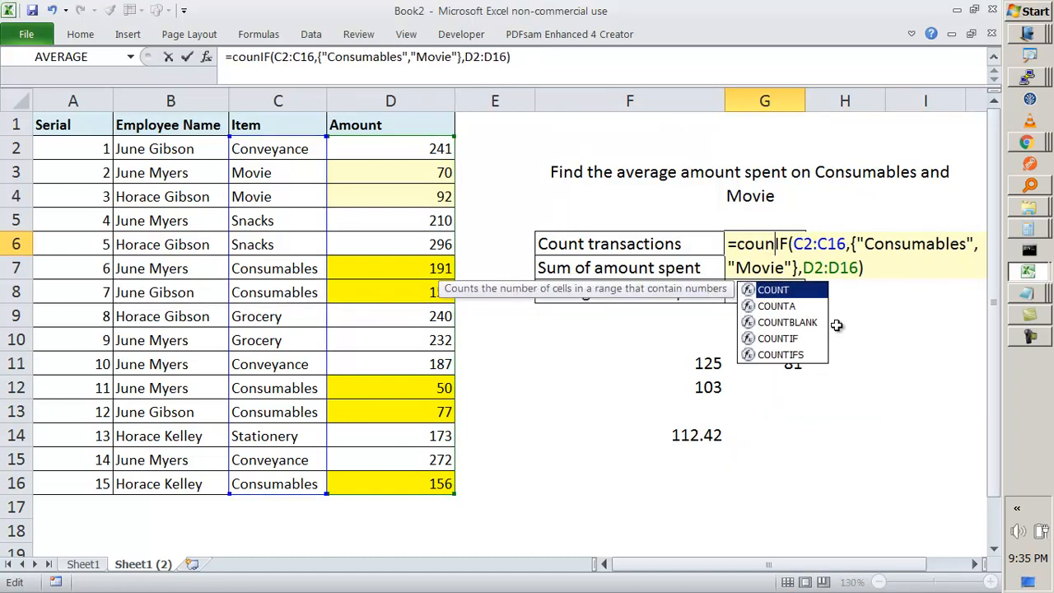
{"action": "left_click_drag", "start_coordinate": [800, 270], "coordinate": [860, 267]}
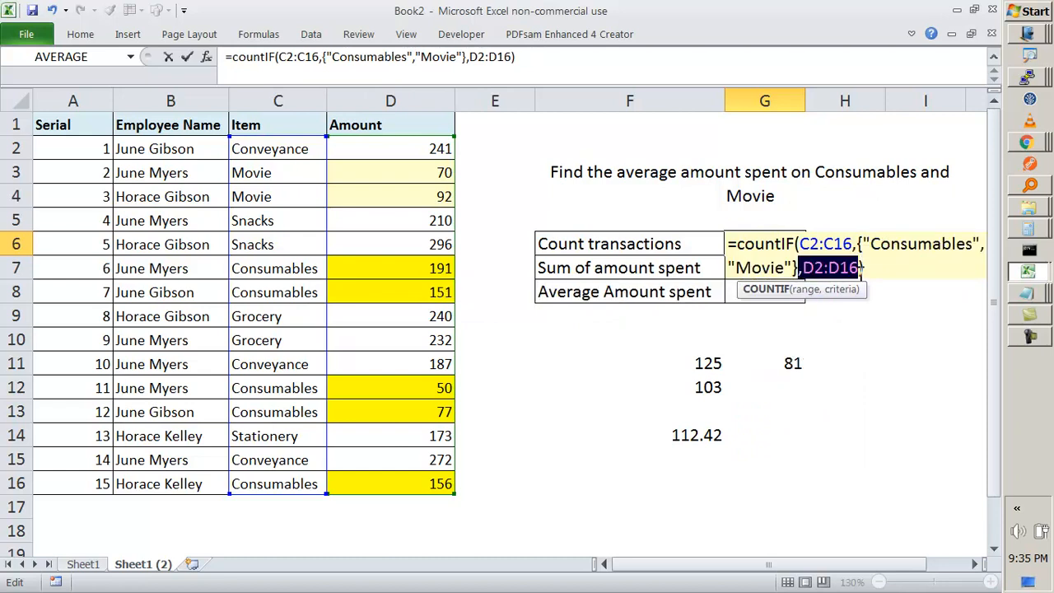
{"action": "key", "text": "BackSpace"}
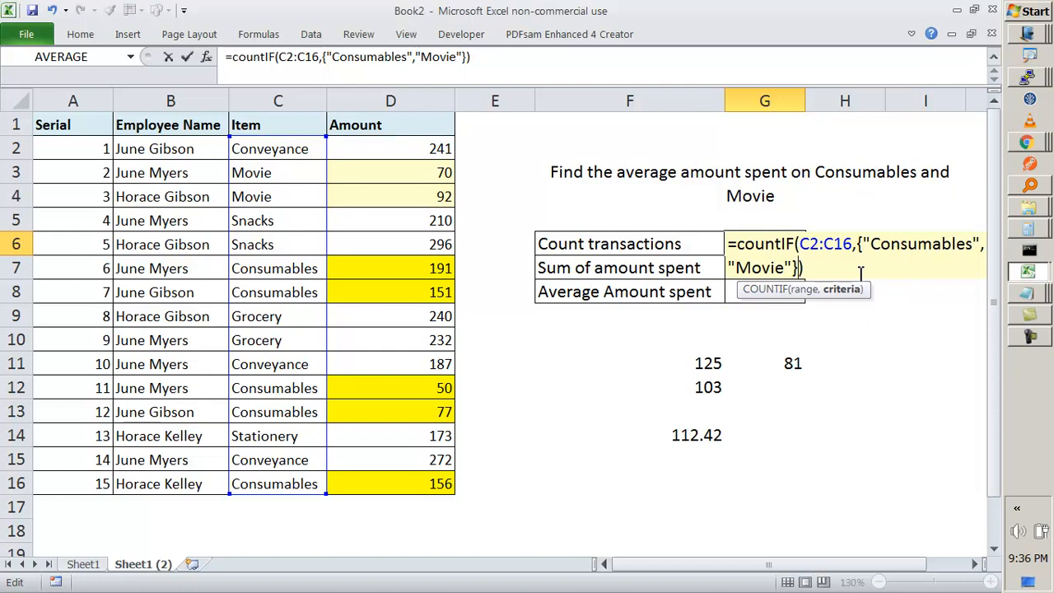
- Wrap the COUNTIF in G6 in SUM as an array formula, and re-enter it as an ordinary formula
{"action": "left_click", "coordinate": [233, 58]}
{"action": "type", "text": "sum("}
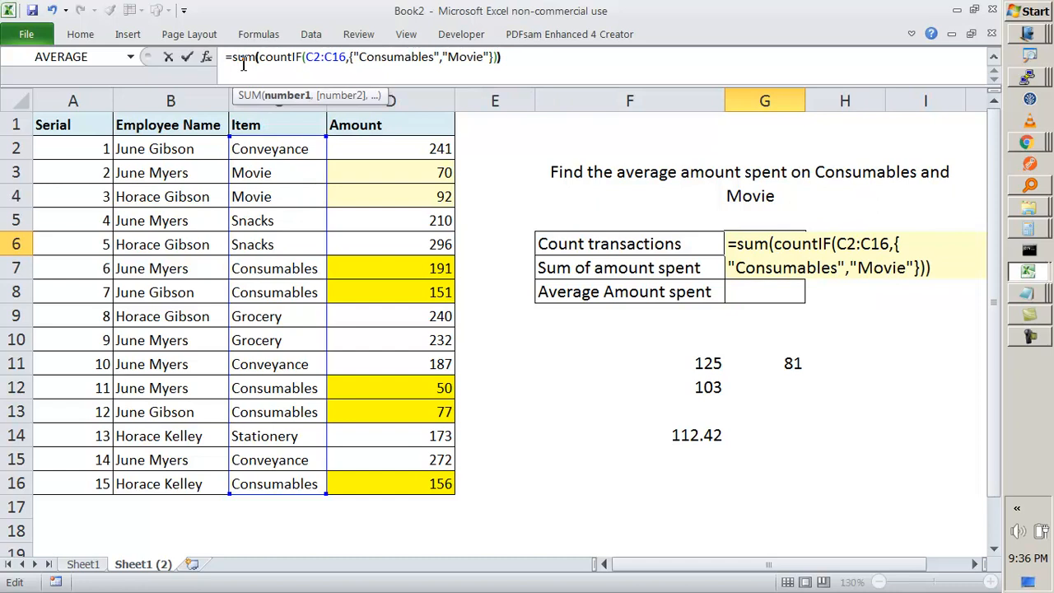
{"action": "key", "text": "ctrl+shift+Return"}
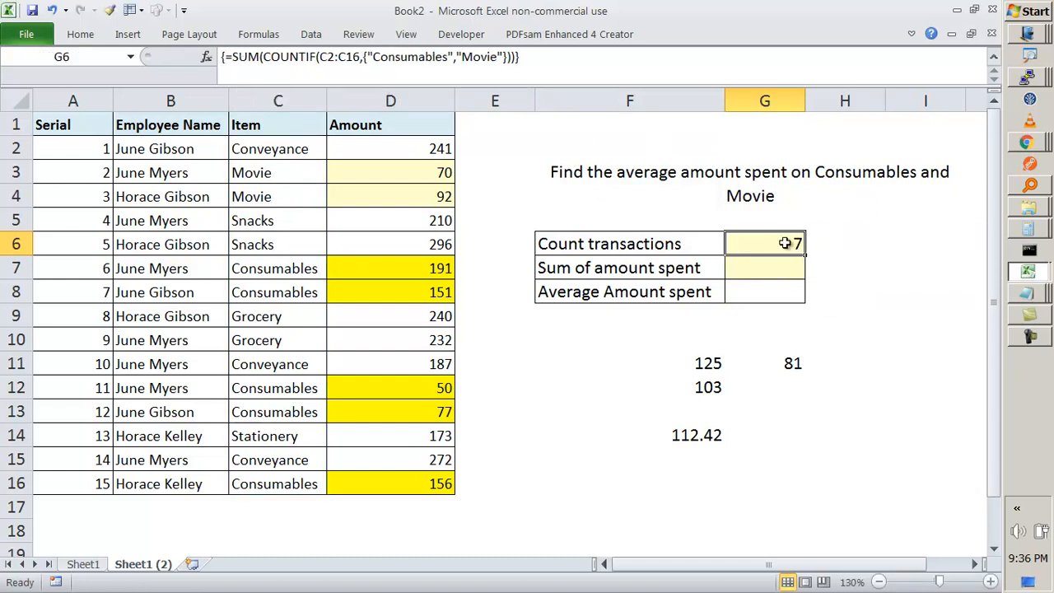
{"action": "key", "text": "F2"}
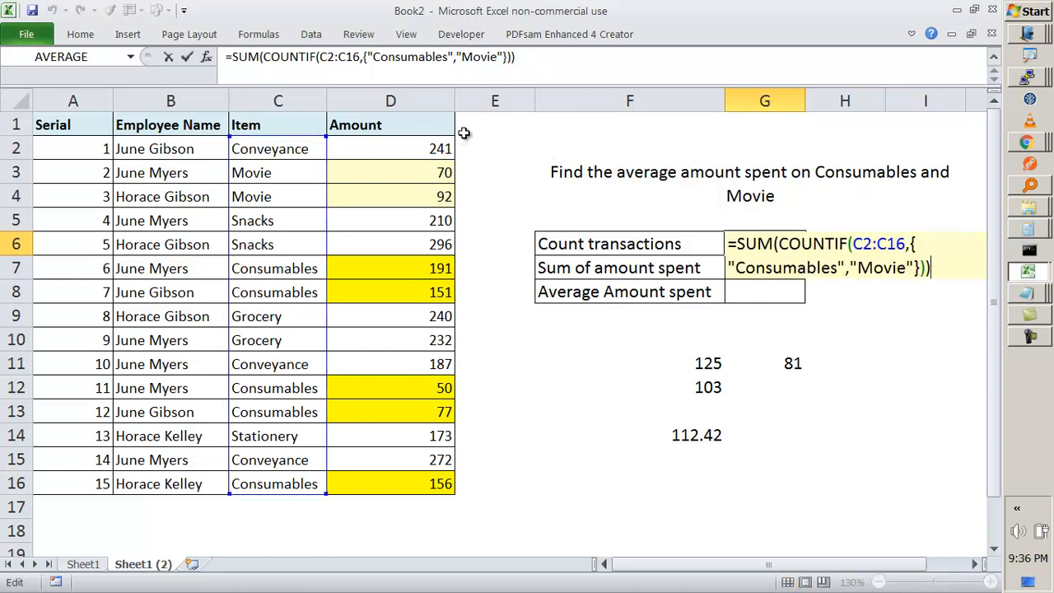
{"action": "key", "text": "Return"}
{"action": "key", "text": "Up"}
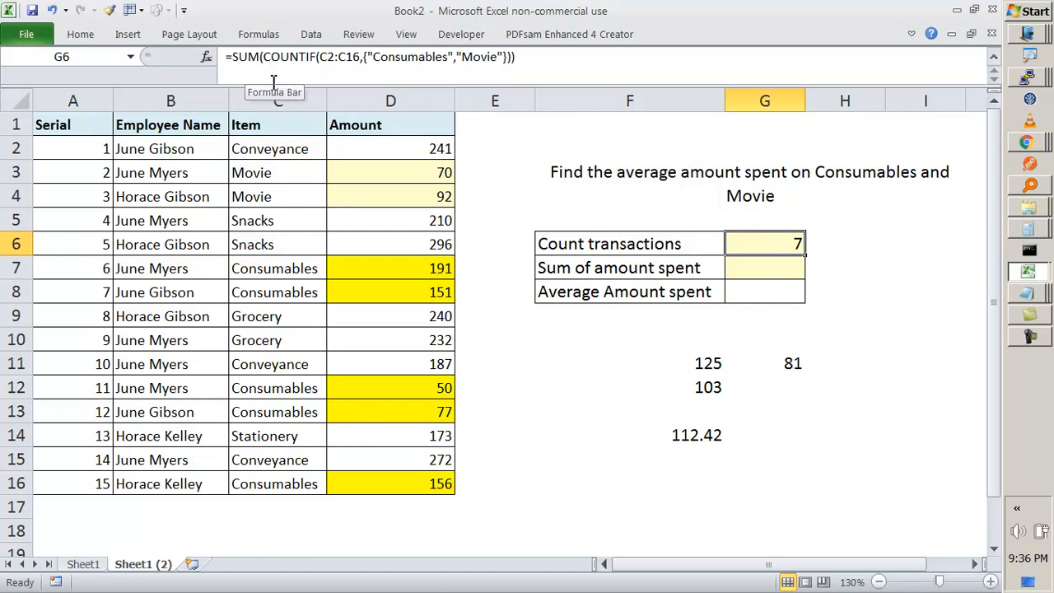
- Copy the AVERAGEIF formula from F11 into the Sum of amount spent cell G7 for editing
{"action": "left_click", "coordinate": [771, 269]}
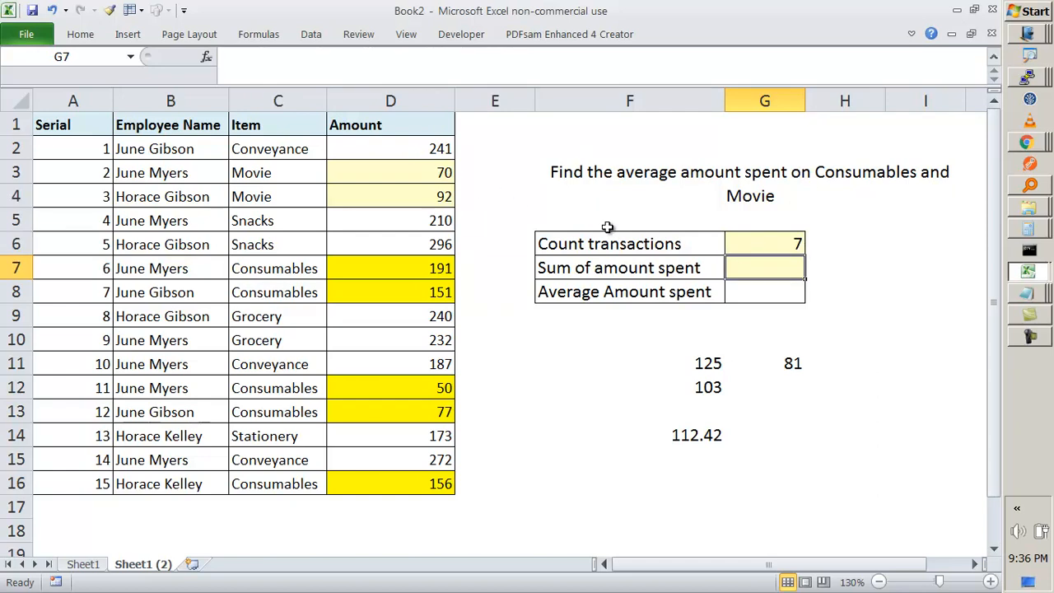
{"action": "left_click", "coordinate": [713, 363]}
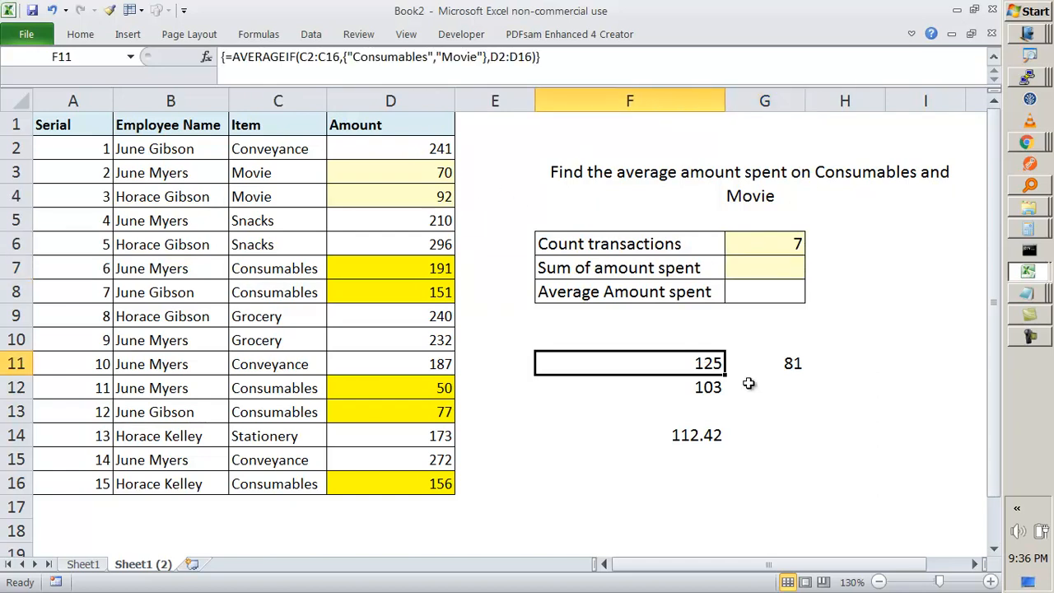
{"action": "key", "text": "F2"}
{"action": "key", "text": "shift+Home"}
{"action": "key", "text": "ctrl+c"}
{"action": "key", "text": "Escape"}
{"action": "left_click", "coordinate": [781, 272]}
{"action": "key", "text": "F2"}
{"action": "key", "text": "ctrl+v"}
- Change the function in G7 to SUMIF, wrap it in SUM and enter it as an ordinary formula
{"action": "left_click", "coordinate": [805, 267]}
{"action": "key", "text": "BackSpace"}
{"action": "key", "text": "BackSpace"}
{"action": "key", "text": "BackSpace"}
{"action": "key", "text": "BackSpace"}
{"action": "key", "text": "BackSpace"}
{"action": "key", "text": "BackSpace"}
{"action": "type", "text": "s"}
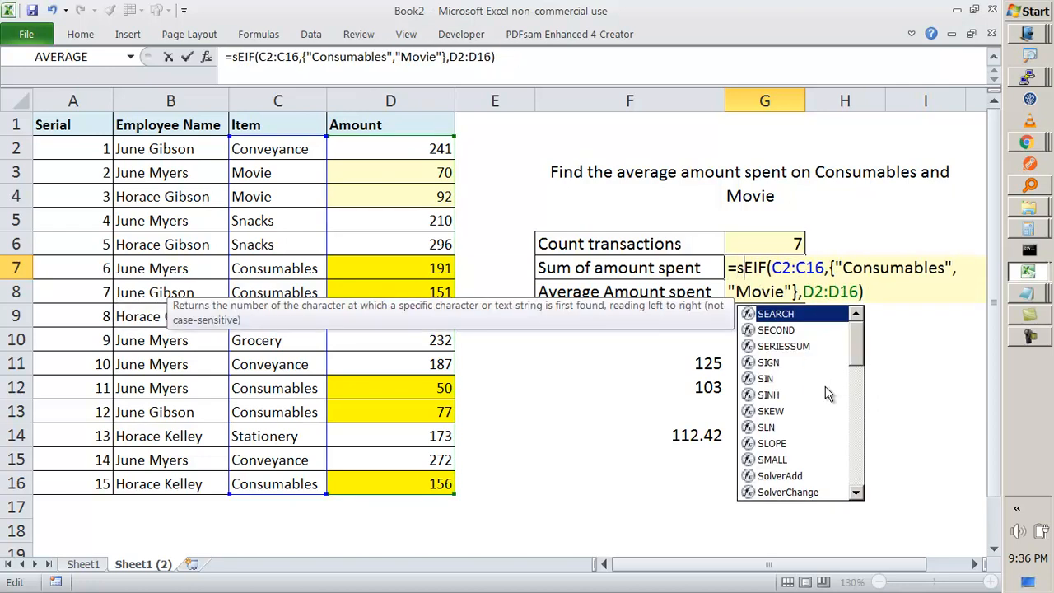
{"action": "type", "text": "um"}
{"action": "key", "text": "Delete"}
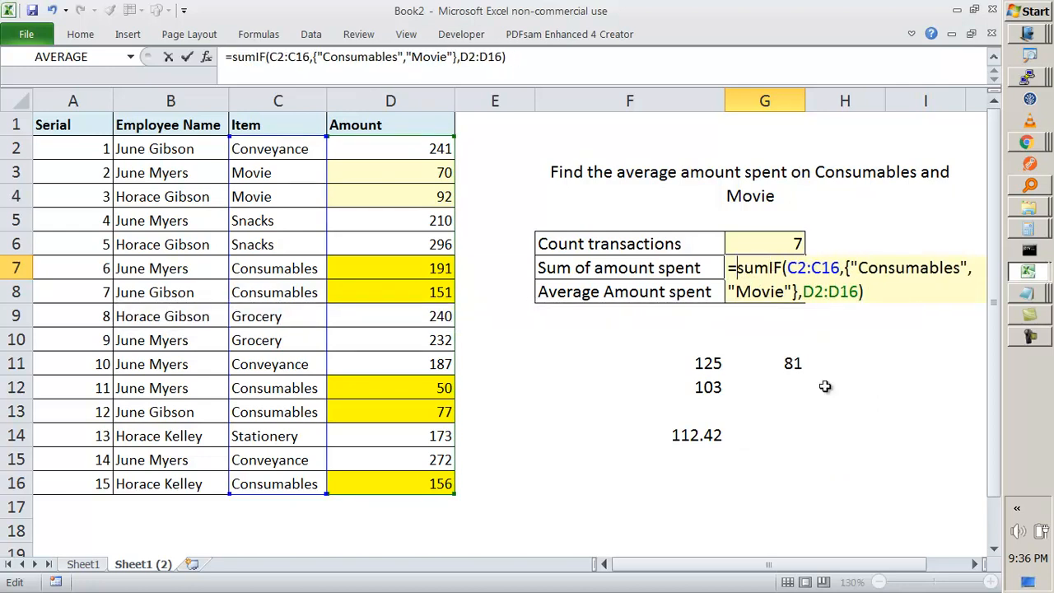
{"action": "type", "text": "sum("}
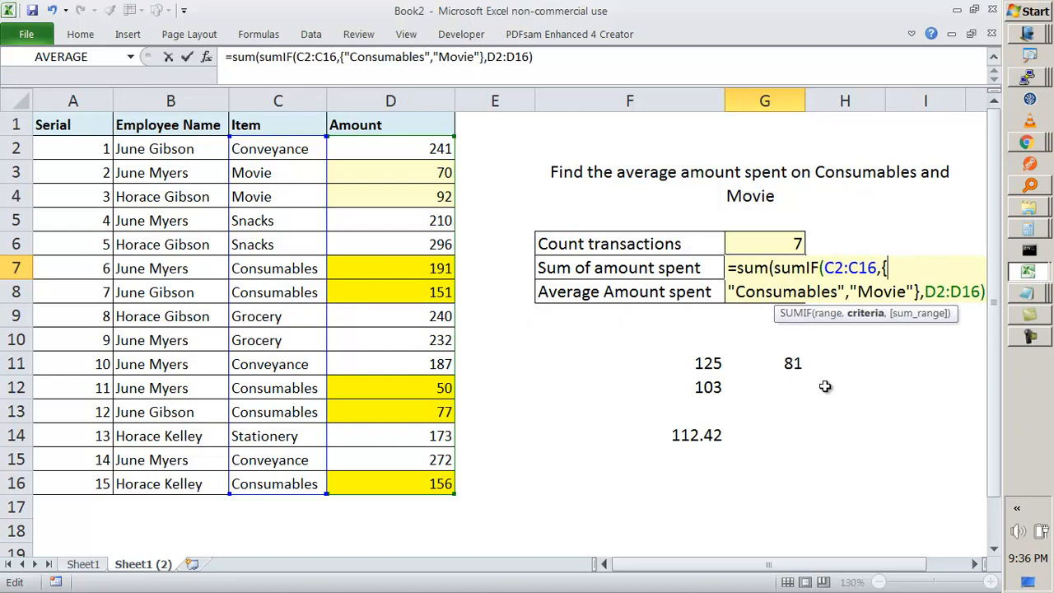
{"action": "key", "text": "End"}
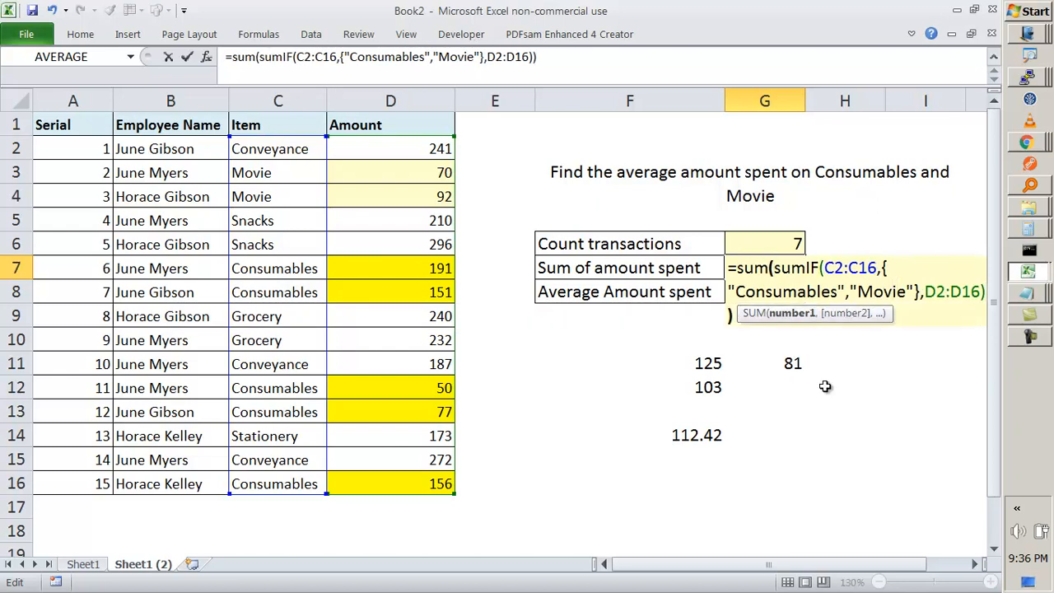
{"action": "type", "text": ")"}
{"action": "key", "text": "Return"}
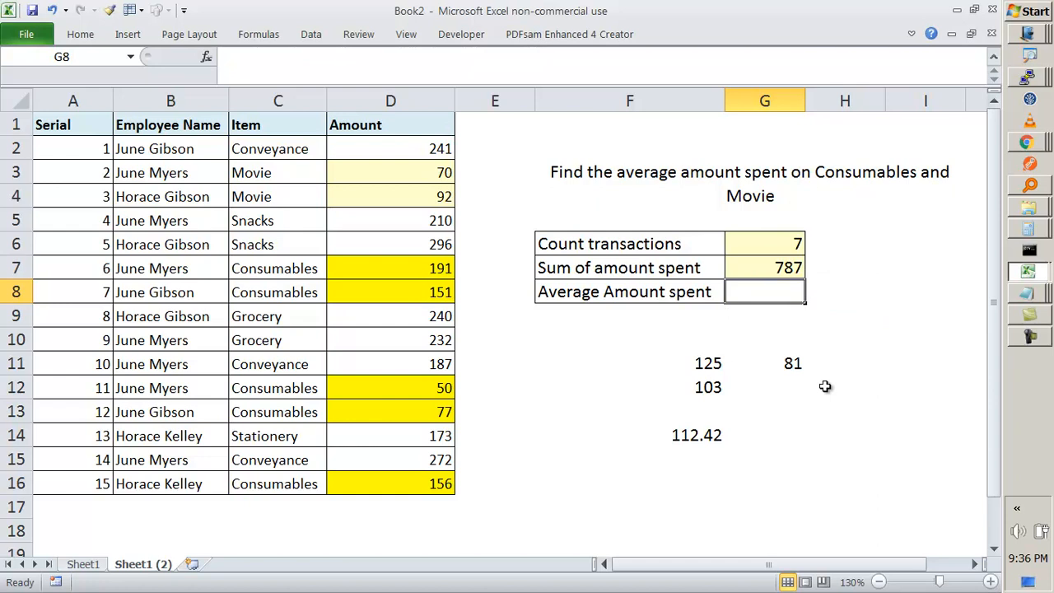
- Enter =G7/G6 in the Average Amount spent cell G8
{"action": "key", "text": "Up"}
{"action": "key", "text": "Down"}
{"action": "type", "text": "="}
{"action": "key", "text": "Up"}
{"action": "type", "text": "/"}
{"action": "key", "text": "Up"}
{"action": "key", "text": "Up"}
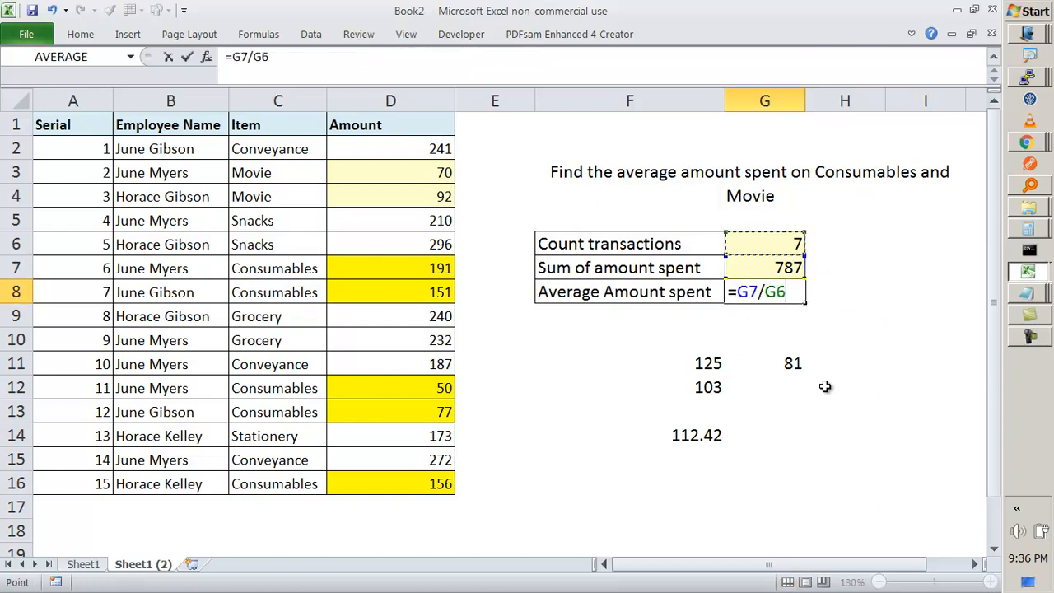
{"action": "key", "text": "Return"}
{"action": "key", "text": "Up"}
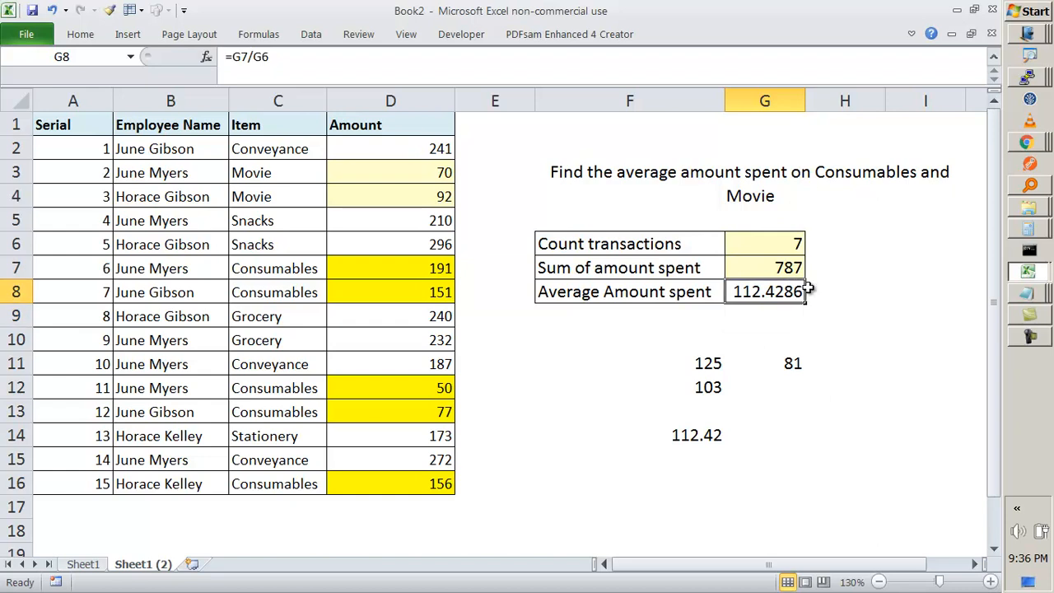
- Copy the SUM(SUMIF()) expression from G7, without its equals sign, into G9 as text
{"action": "left_click", "coordinate": [772, 318]}
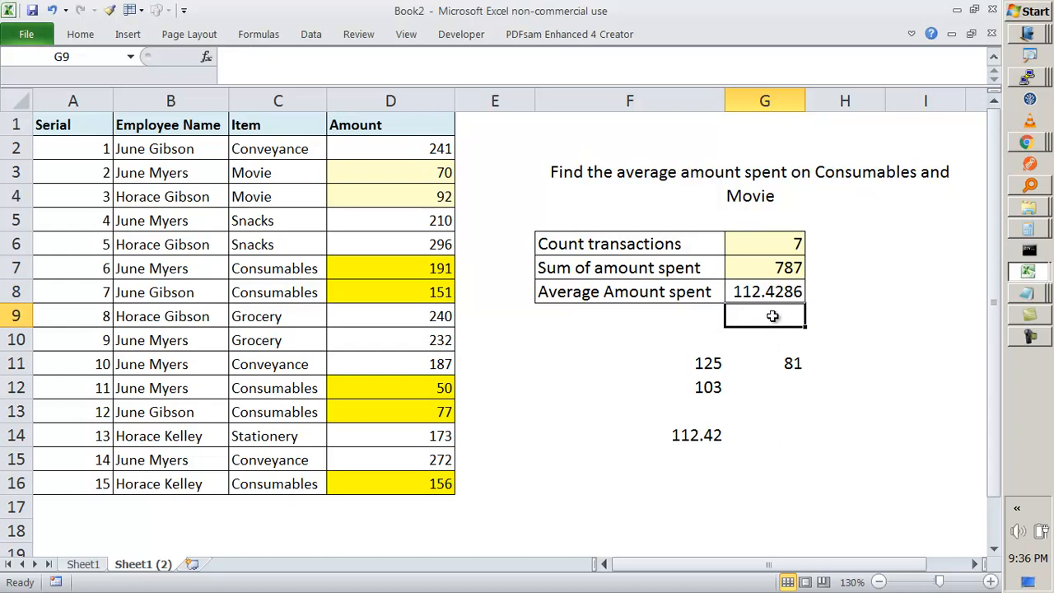
{"action": "left_click", "coordinate": [782, 246]}
{"action": "double_click", "coordinate": [779, 269]}
{"action": "left_click_drag", "start_coordinate": [737, 291], "coordinate": [1021, 564]}
{"action": "key", "text": "shift+Up"}
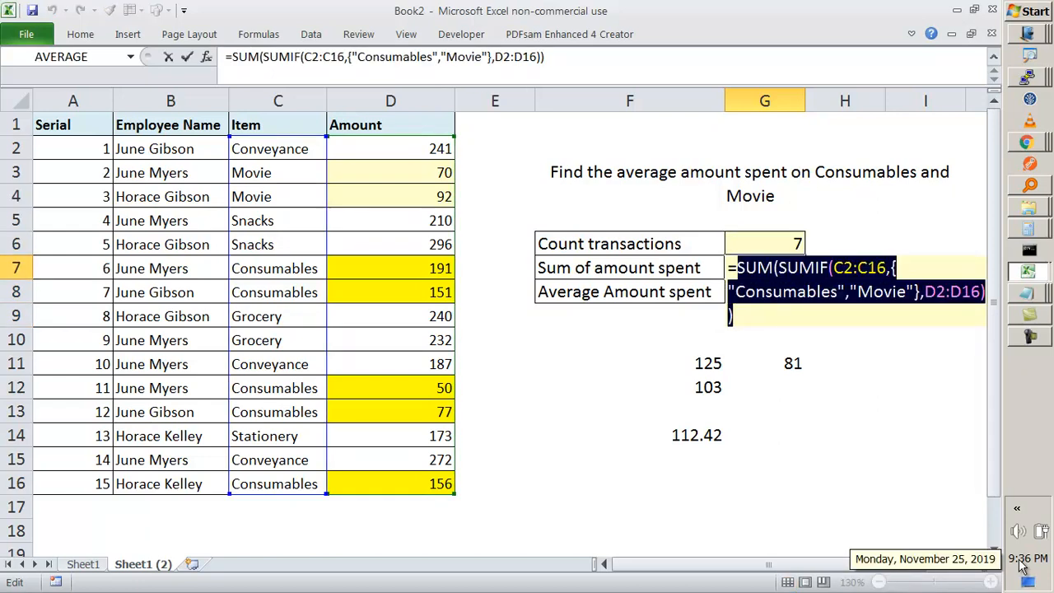
{"action": "key", "text": "ctrl+c"}
{"action": "key", "text": "Return"}
{"action": "key", "text": "Down"}
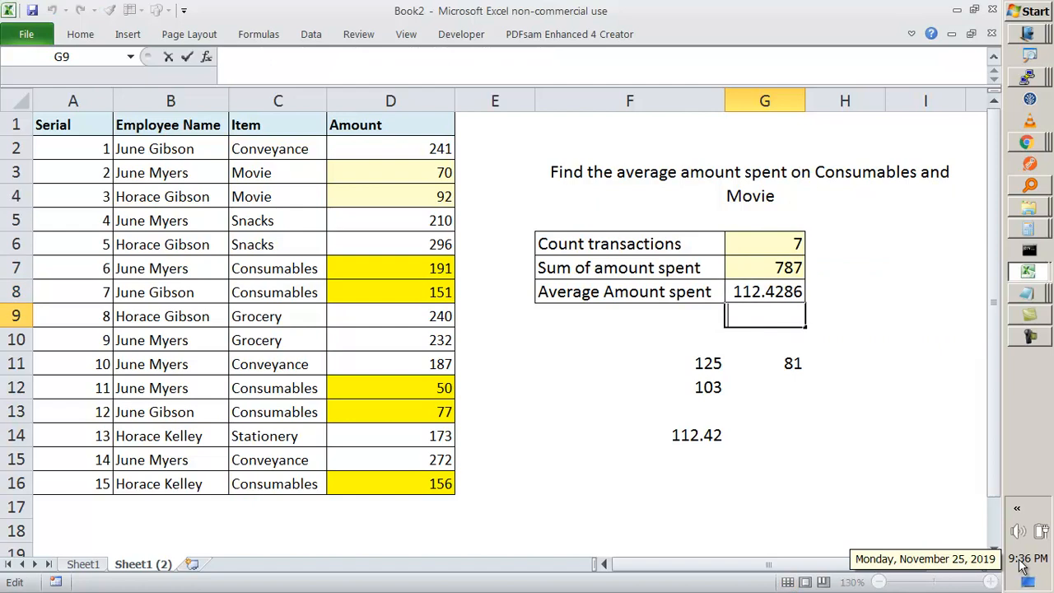
{"action": "key", "text": "ctrl+v"}
- Append a division sign and G6's expression SUM(COUNTIF(C2:C16,{"Consumables","Movie"})) to the text in G9
{"action": "key", "text": "Up"}
{"action": "key", "text": "Up"}
{"action": "key", "text": "Up"}
{"action": "key", "text": "F2"}
{"action": "key", "text": "shift+Up"}
{"action": "key", "text": "shift+Up"}
{"action": "key", "text": "shift+Right"}
{"action": "key", "text": "ctrl+c"}
{"action": "key", "text": "Return"}
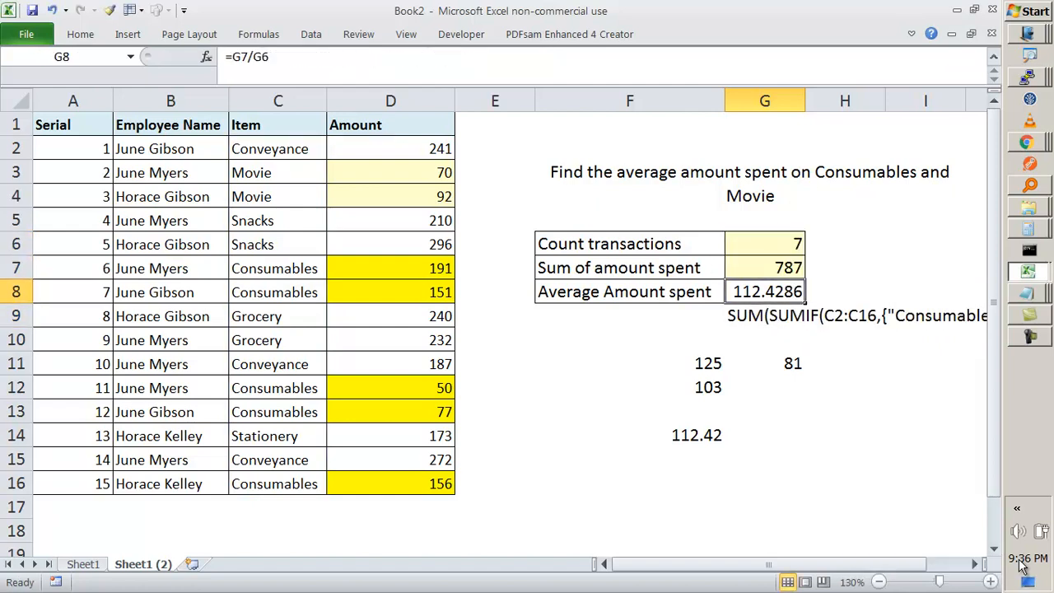
{"action": "key", "text": "Down"}
{"action": "key", "text": "Down"}
{"action": "key", "text": "F2"}
{"action": "type", "text": "/"}
{"action": "key", "text": "ctrl+v"}
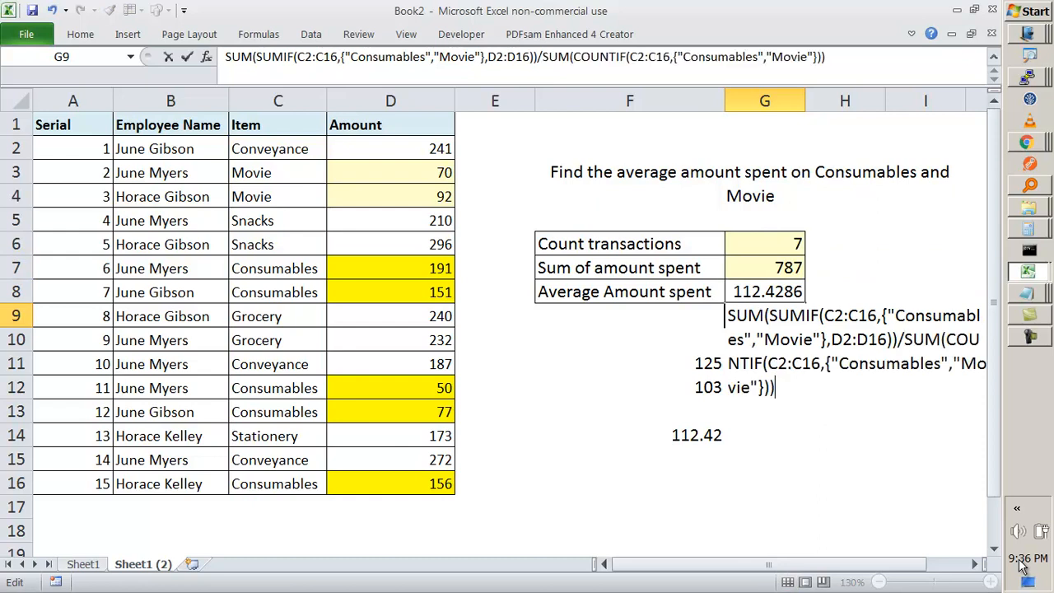
- Add an equals sign before the text in G9 and enter it as a single combined formula
{"action": "key", "text": "Return"}
{"action": "key", "text": "Up"}
{"action": "key", "text": "F2"}
{"action": "type", "text": "="}
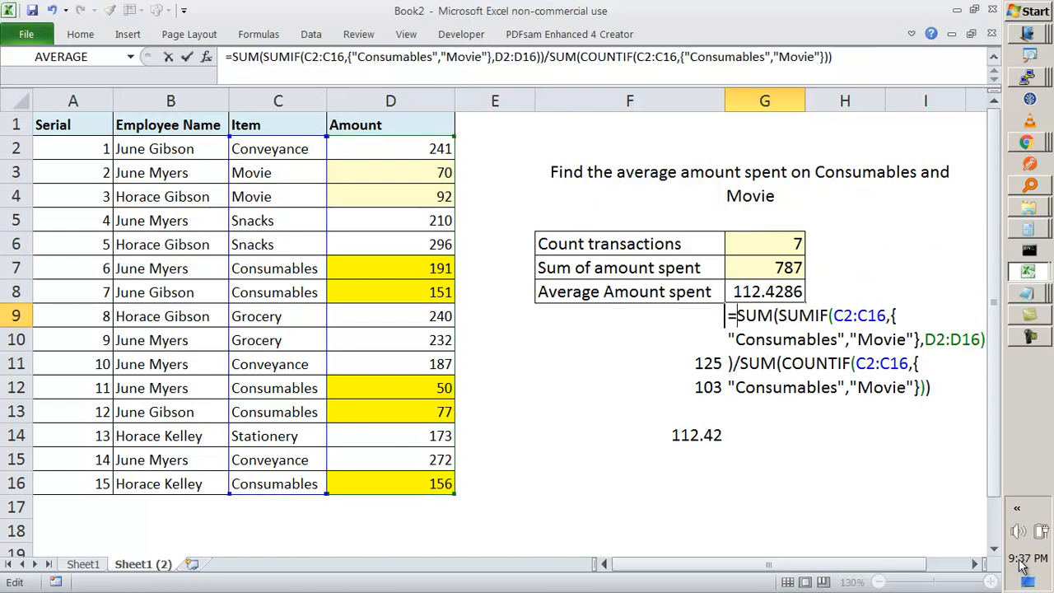
{"action": "key", "text": "Return"}
{"action": "key", "text": "Up"}
- Examine the SUM(SUMIF()) numerator and the SUM(COUNTIF()) denominator in the G9 formula
{"action": "key", "text": "F2"}
{"action": "left_click_drag", "start_coordinate": [736, 316], "coordinate": [916, 333]}
{"action": "key", "text": "Escape"}
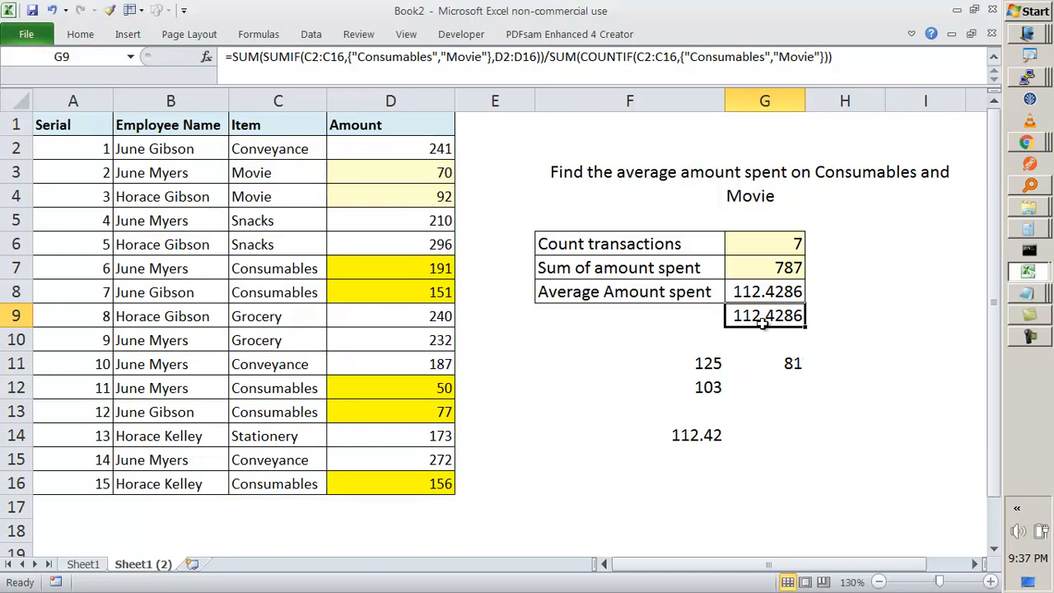
{"action": "key", "text": "F2"}
{"action": "left_click_drag", "start_coordinate": [746, 317], "coordinate": [925, 339]}
{"action": "left_click", "coordinate": [925, 339]}
{"action": "left_click_drag", "start_coordinate": [747, 363], "coordinate": [926, 387]}
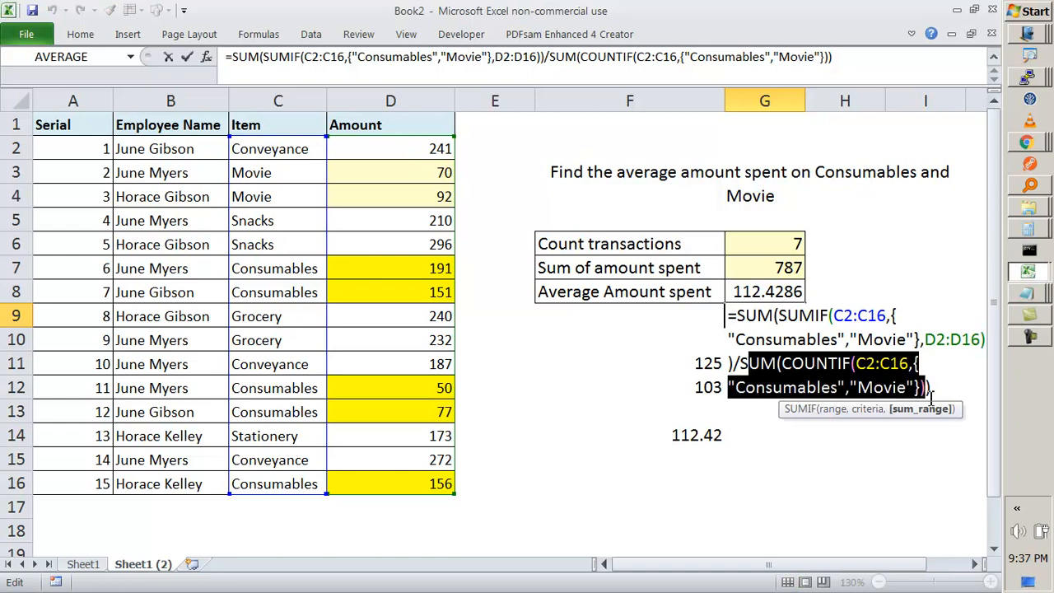
{"action": "key", "text": "Escape"}
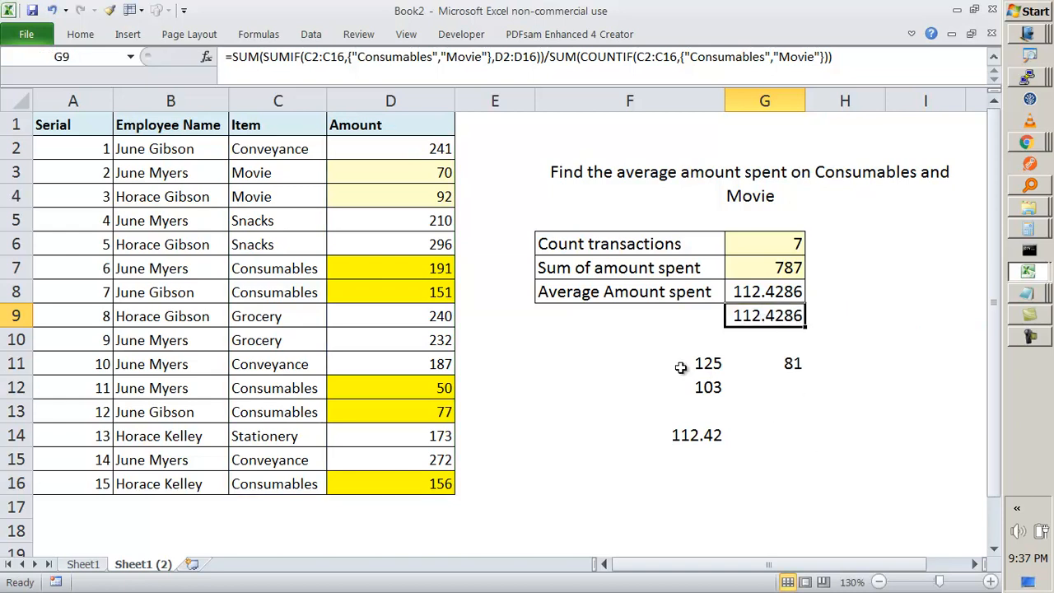
- Select the trial calculations in F11:H14
{"action": "left_click_drag", "start_coordinate": [706, 365], "coordinate": [824, 437]}
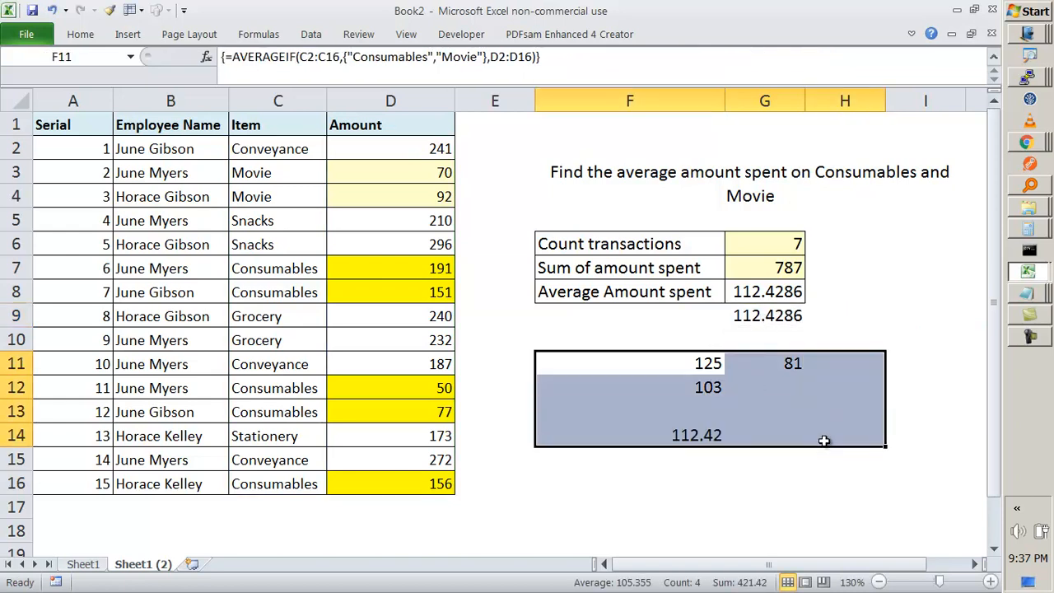